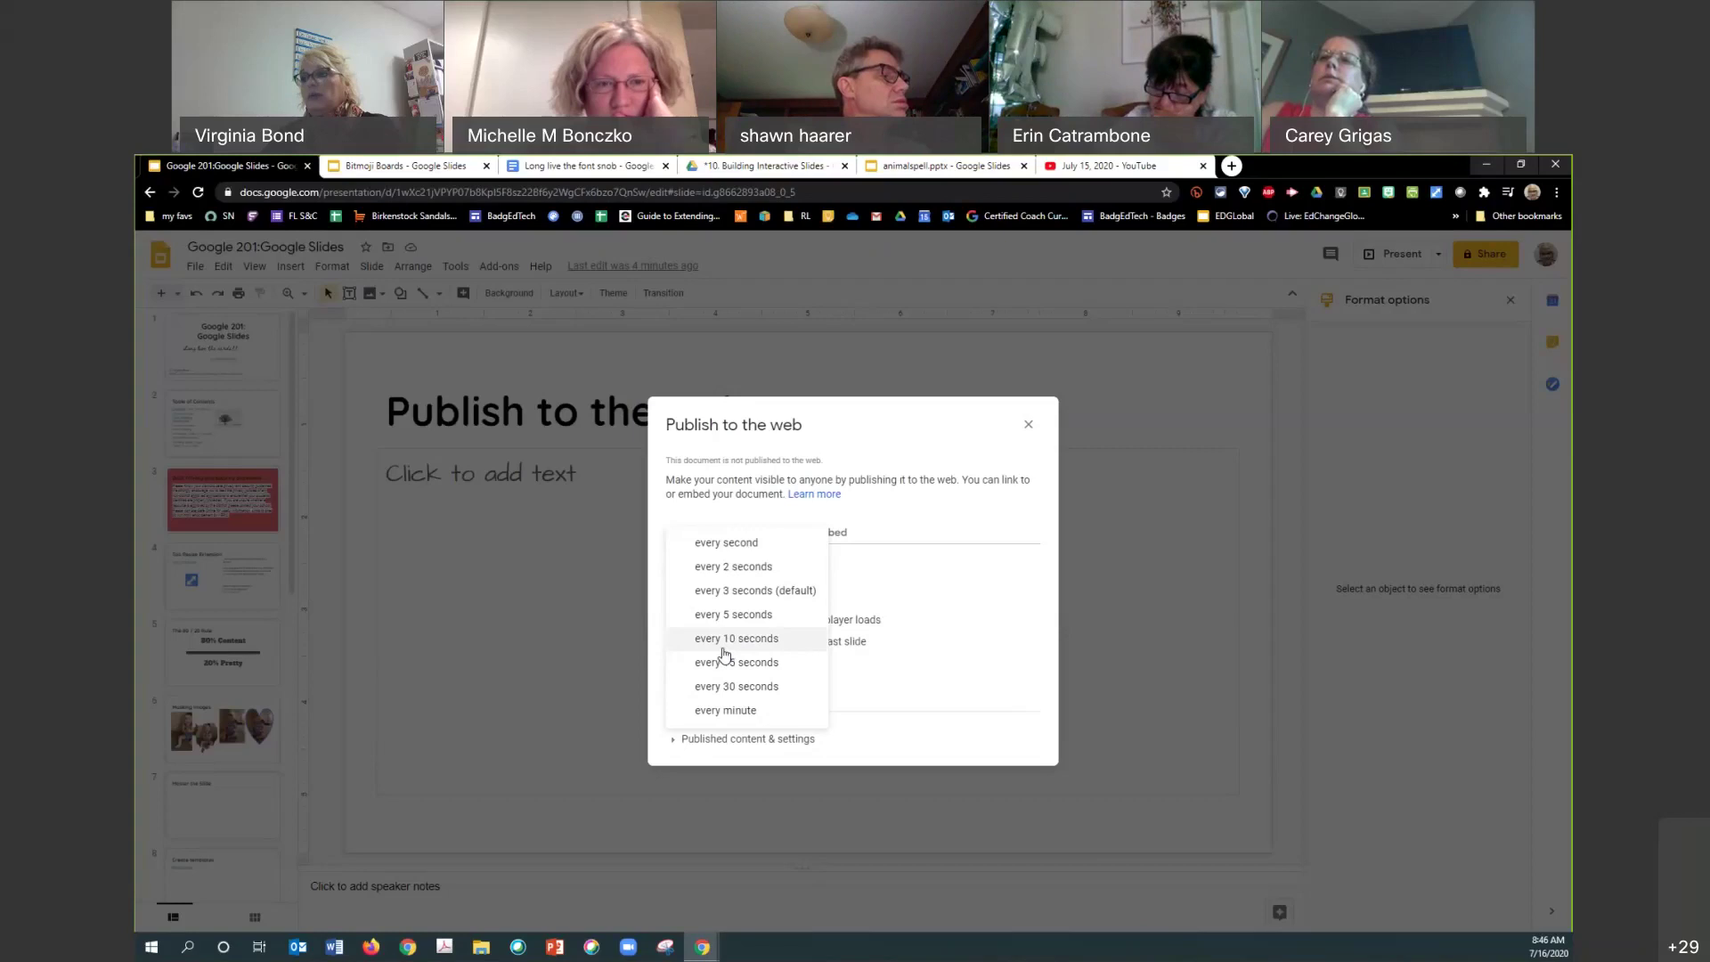
Publish the presentation to the web, auto-advancing every 10 seconds, starting when the player loads and restarting after the last slide.
{"action": "left_click", "coordinate": [724, 649]}
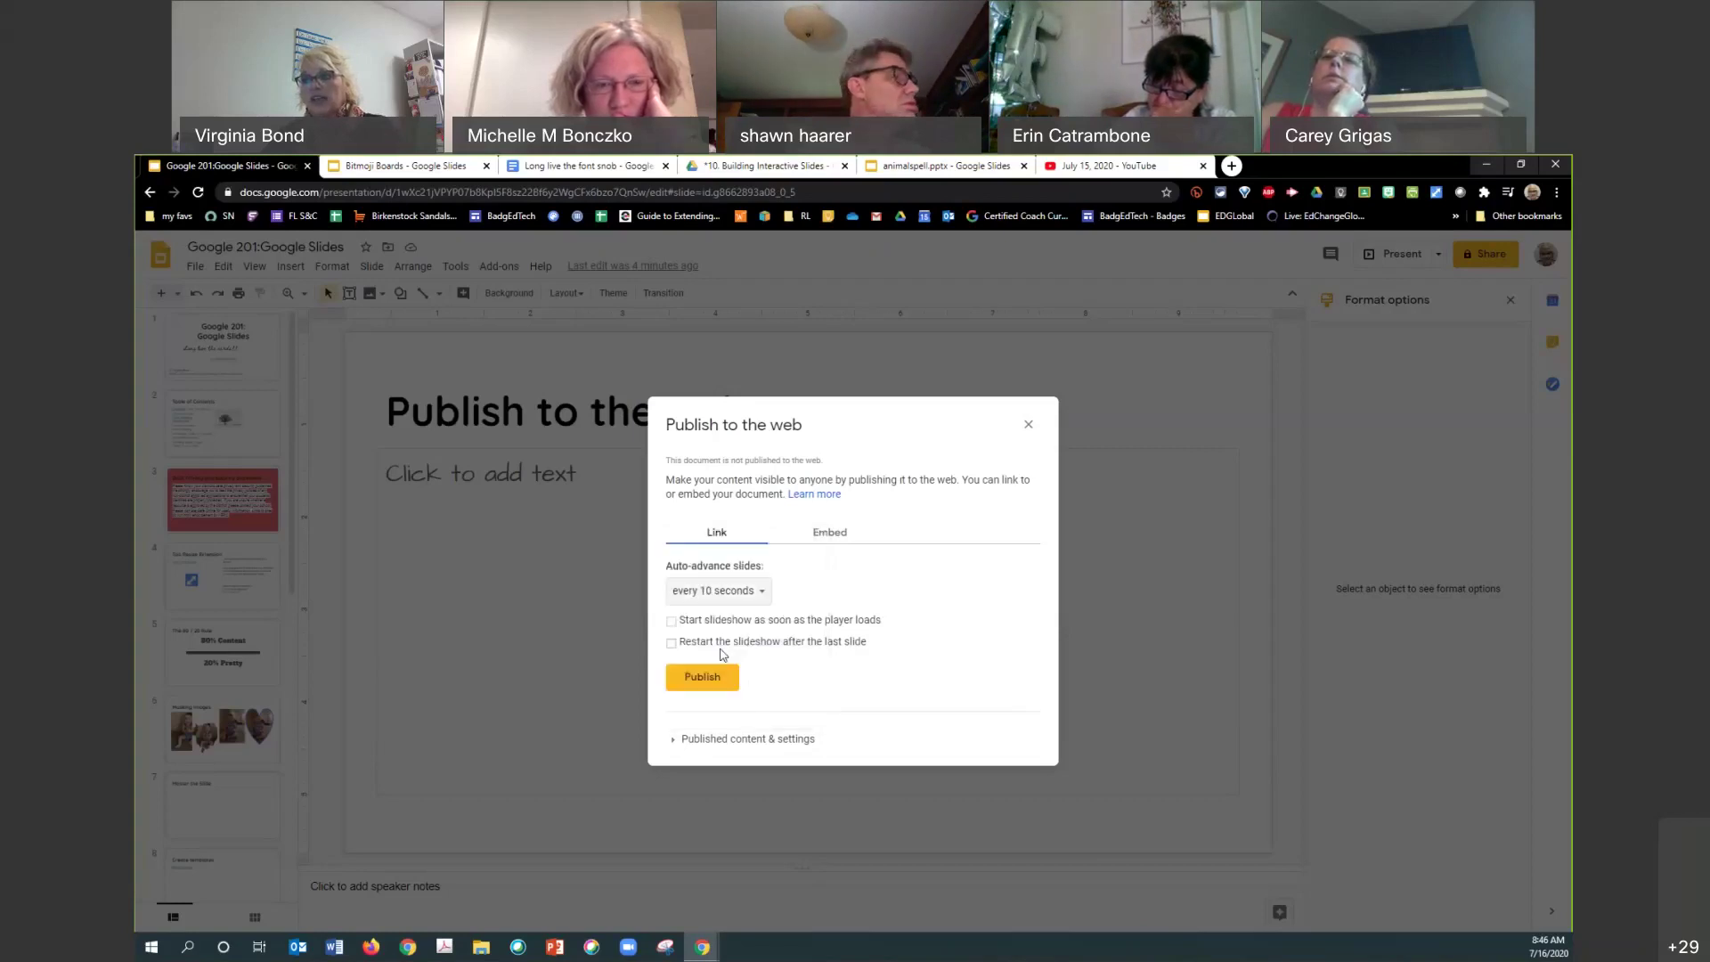
{"action": "left_click", "coordinate": [672, 622]}
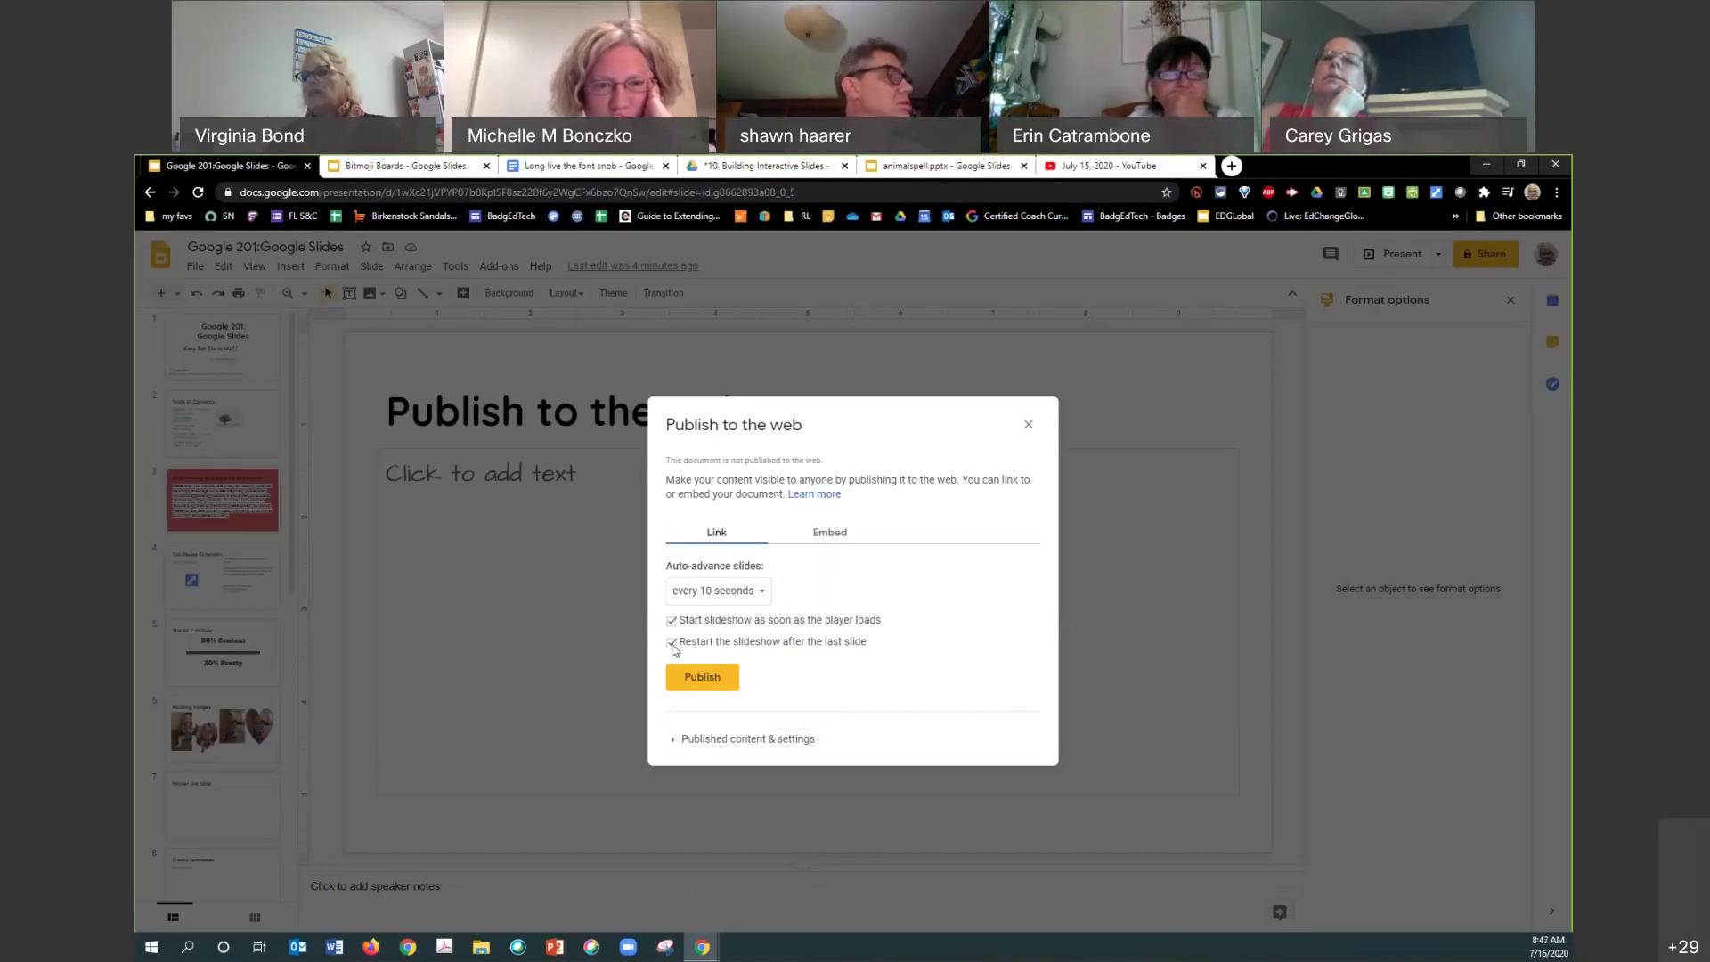
{"action": "left_click", "coordinate": [697, 679]}
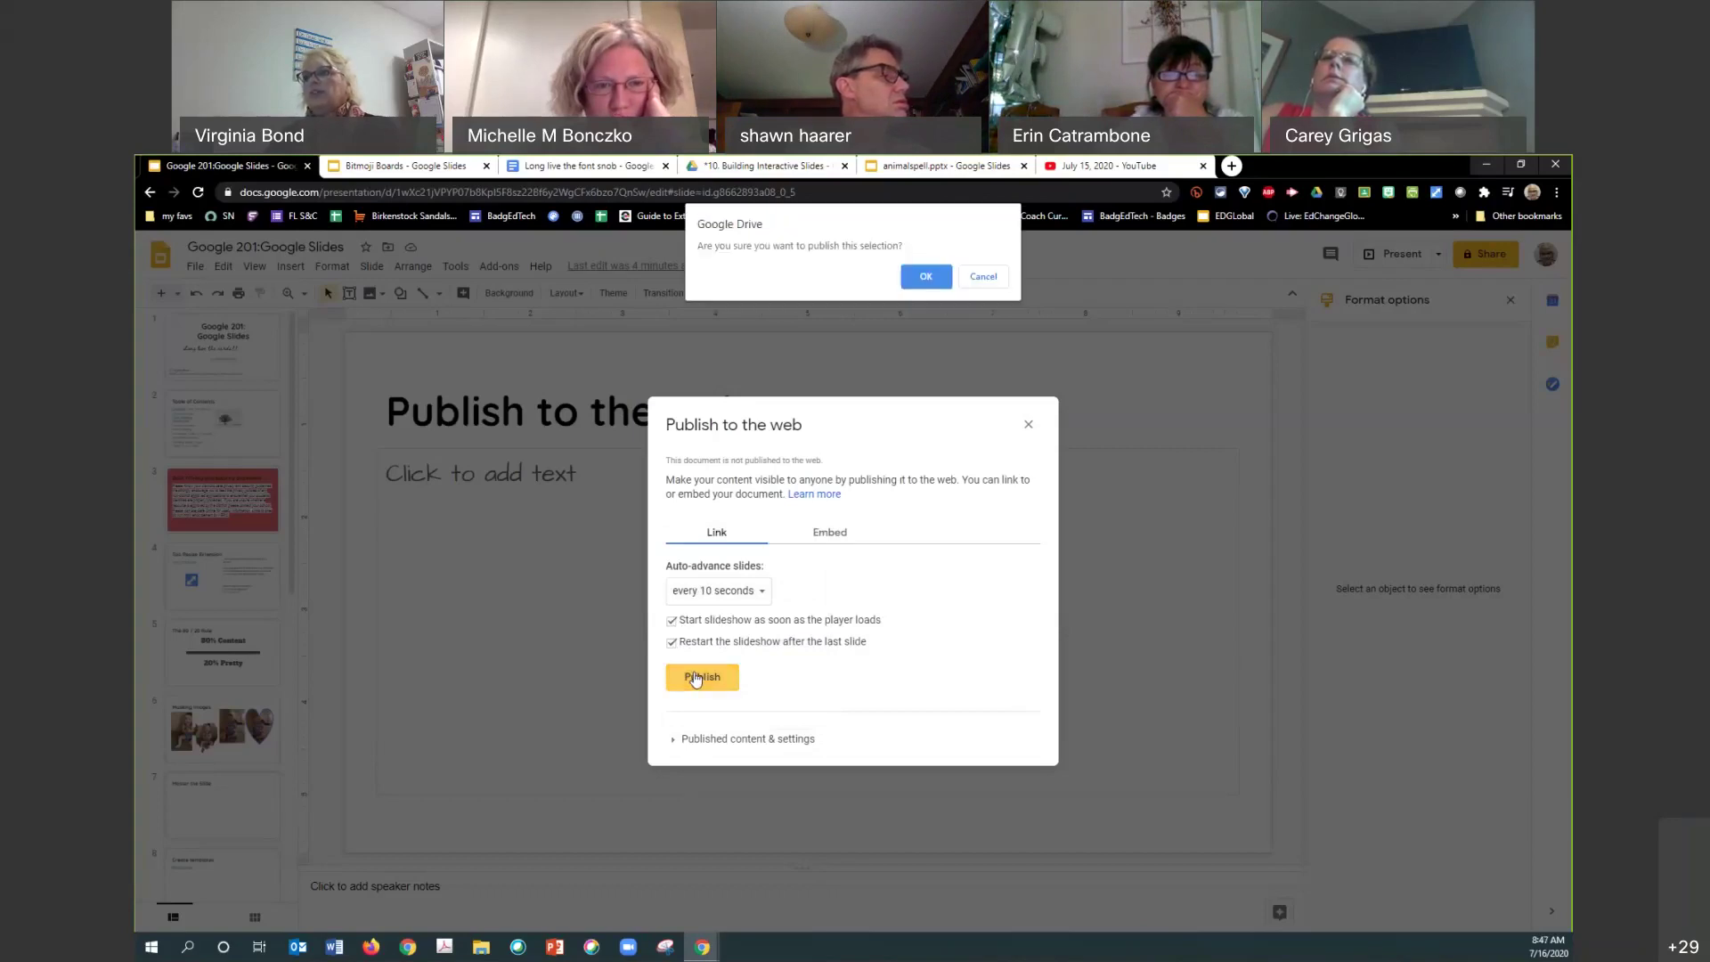
{"action": "left_click", "coordinate": [925, 276]}
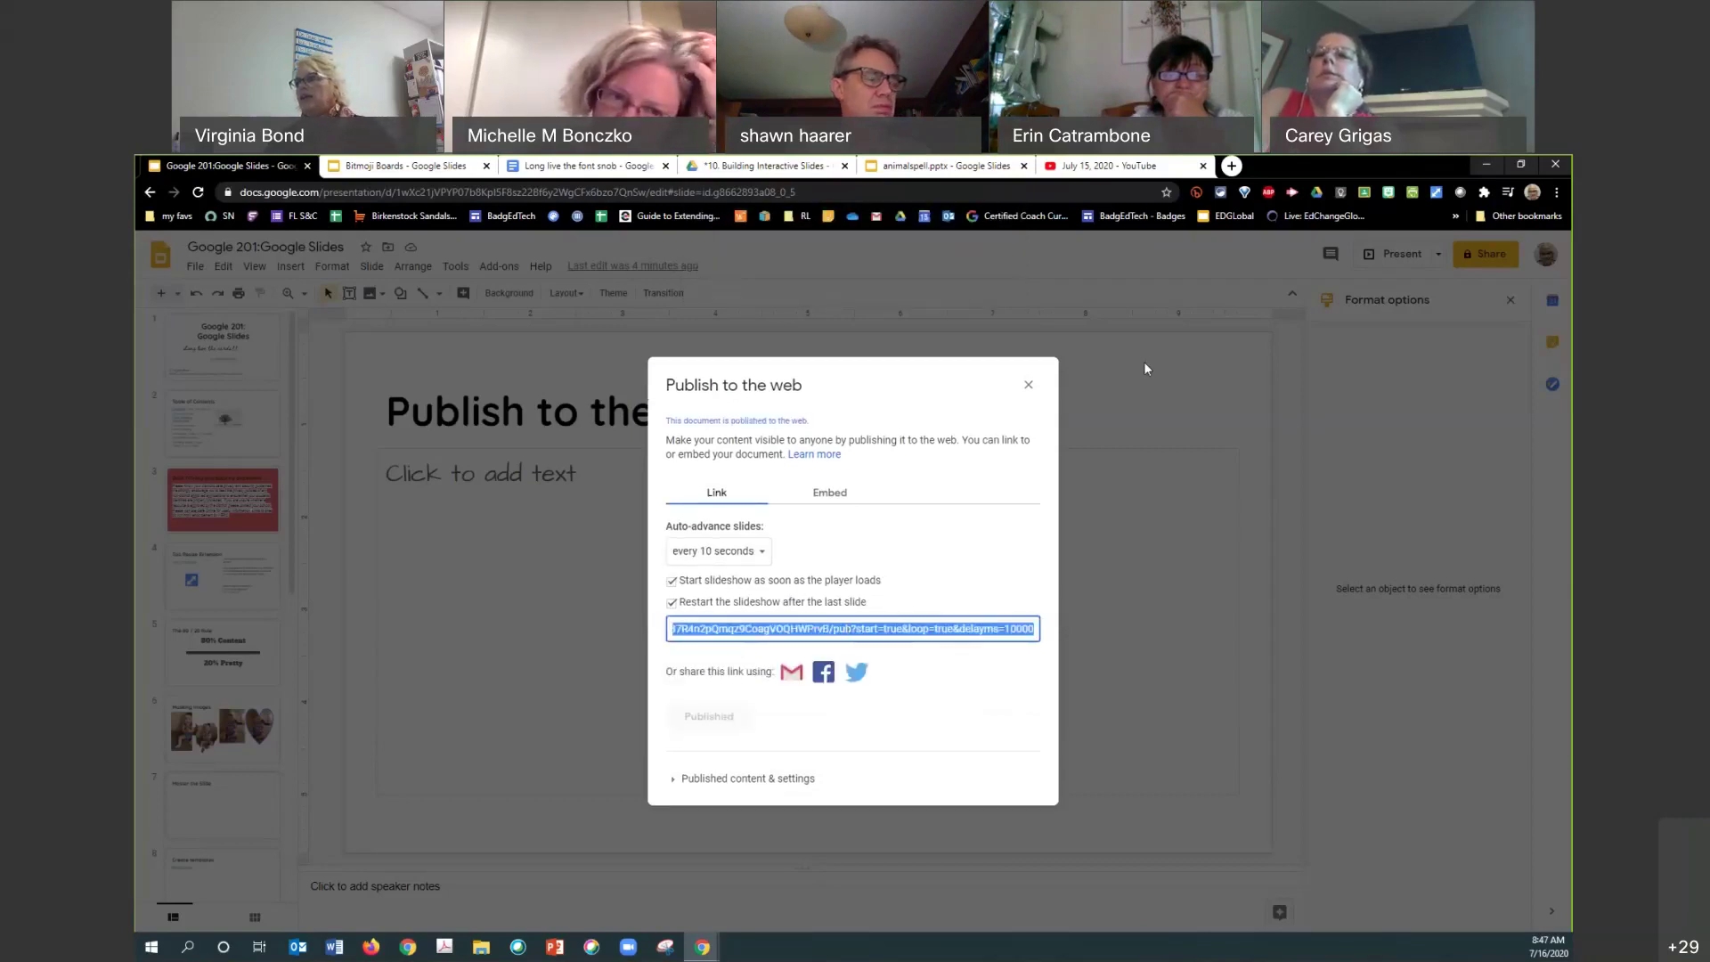
Open the published link in a new browser tab, watch the auto-advancing slideshow, and close that tab.
{"action": "left_click", "coordinate": [1231, 165]}
{"action": "type", "text": "https://docs.google.com/presentation/d/e/2PACX-1vSFg2i-YoHV4J0h21JkR60QQf1MtPB7vm3k8AFhfeKAfezC6H-8dlp37R4n2pQmqz9CoagVOQHWPrvB/pub?start=true&loop=true&delayms=10000"}
{"action": "key", "text": "Return"}
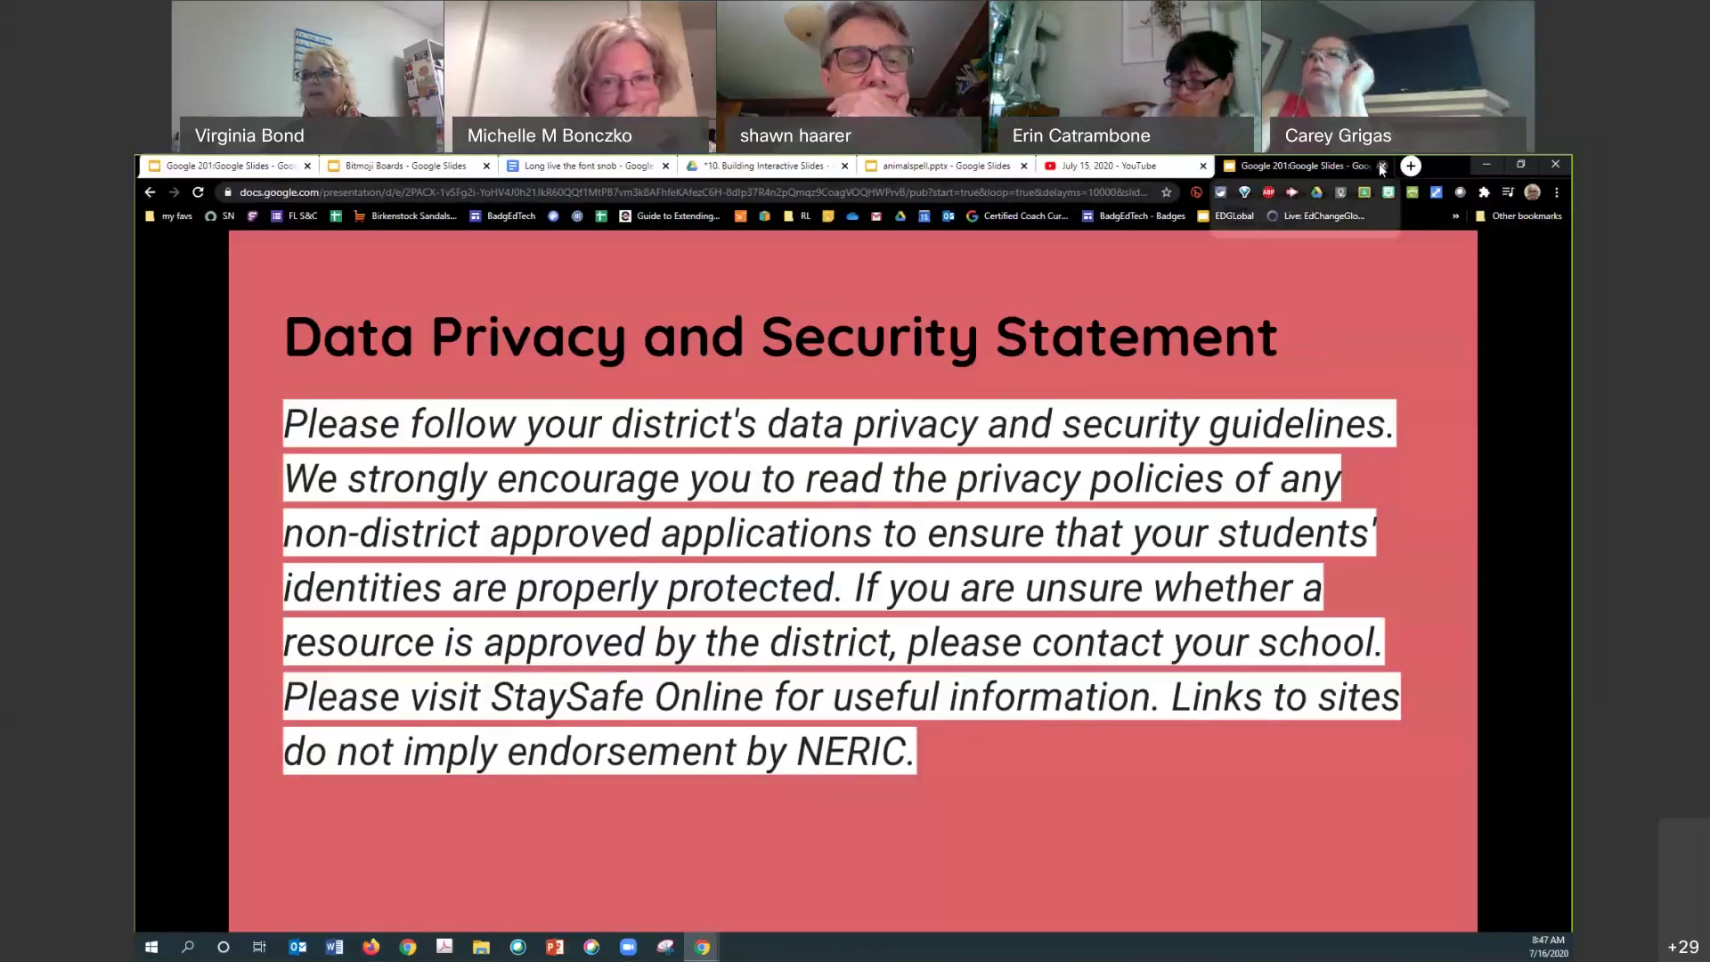
{"action": "left_click", "coordinate": [1382, 165]}
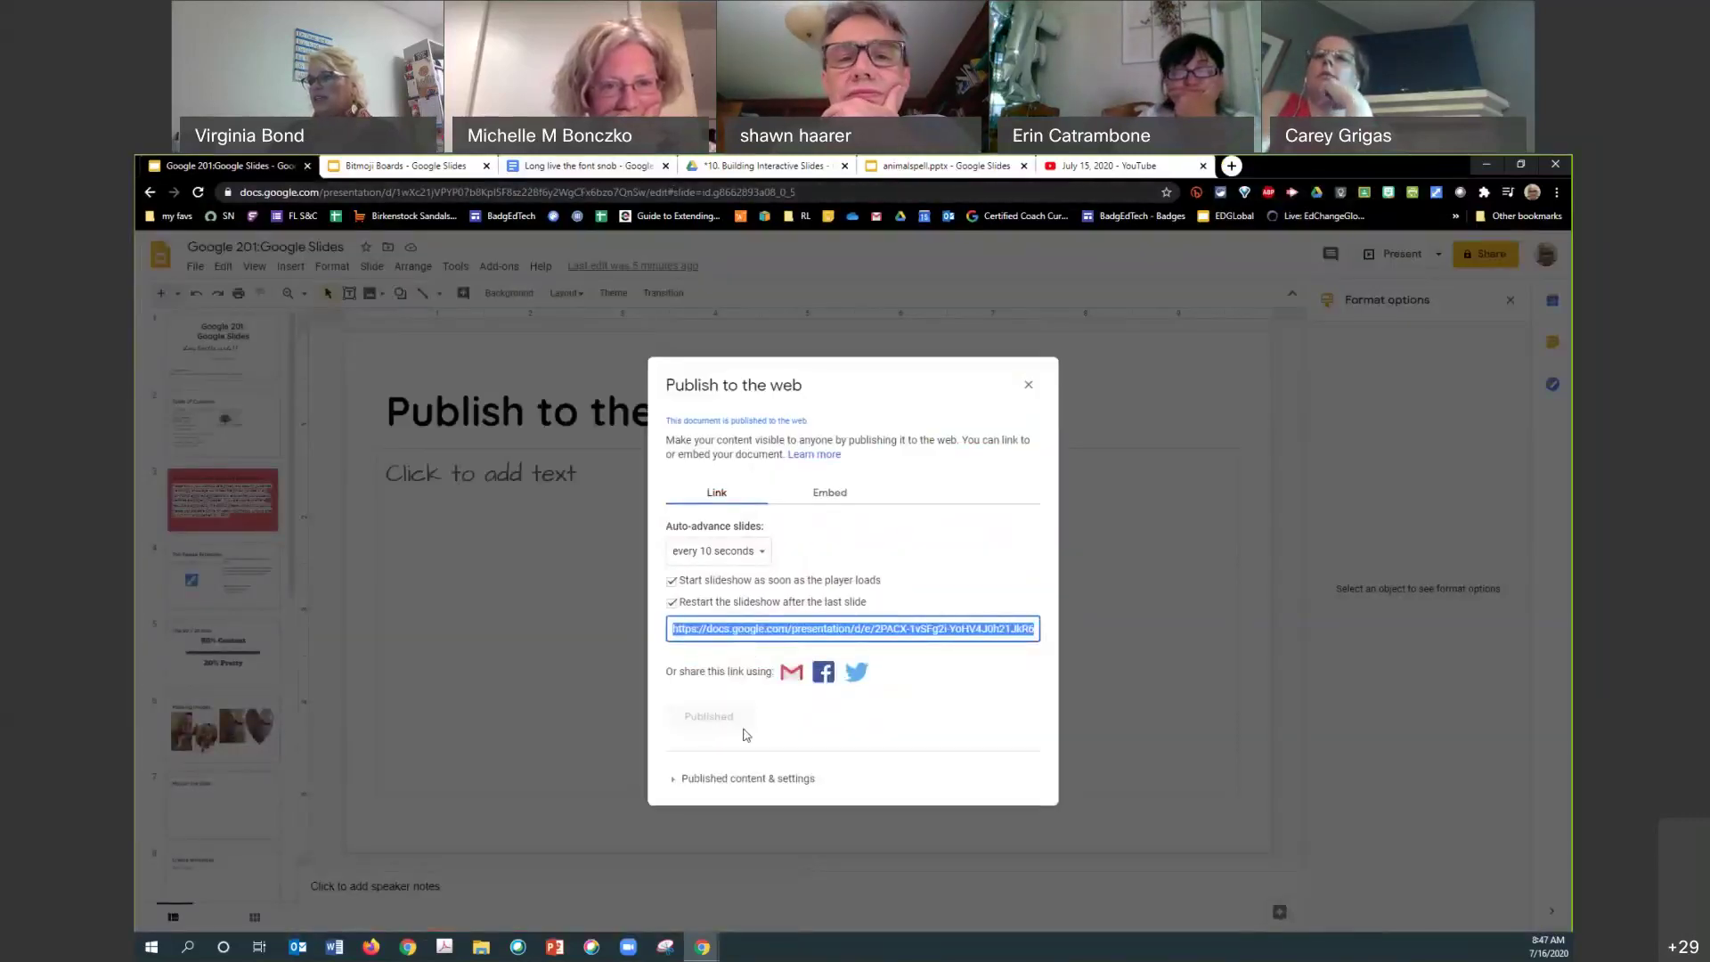
Expand the published content settings and stop publishing the presentation.
{"action": "left_click", "coordinate": [672, 783]}
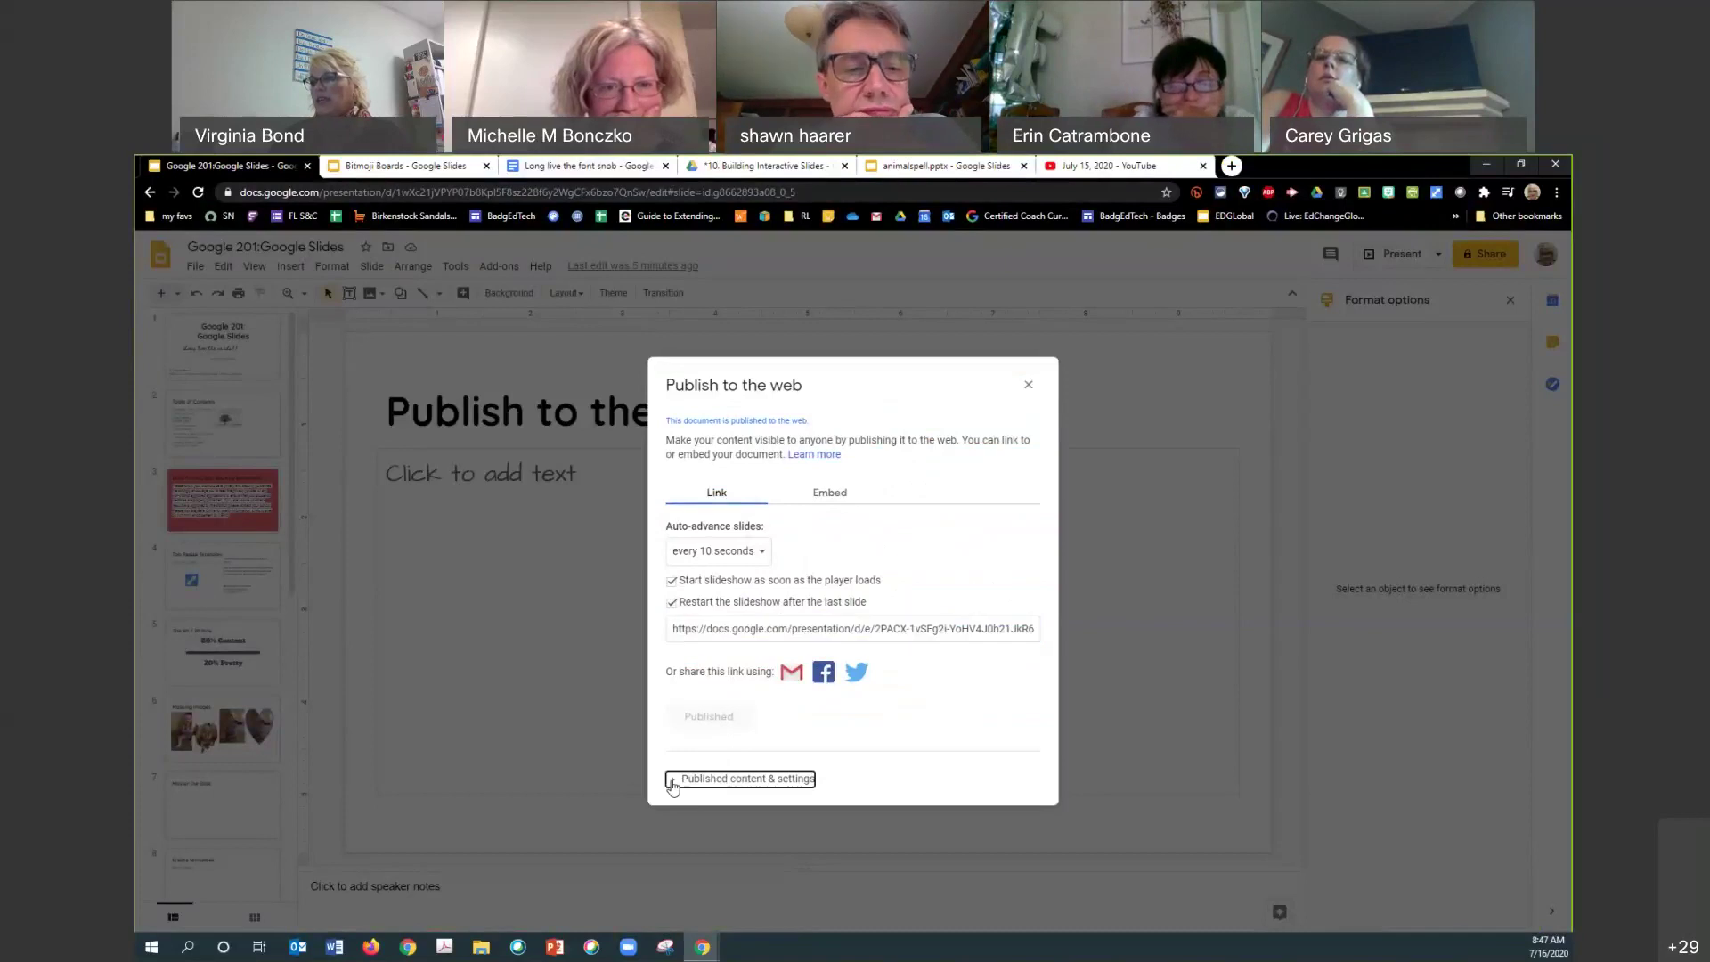
{"action": "left_click", "coordinate": [672, 783]}
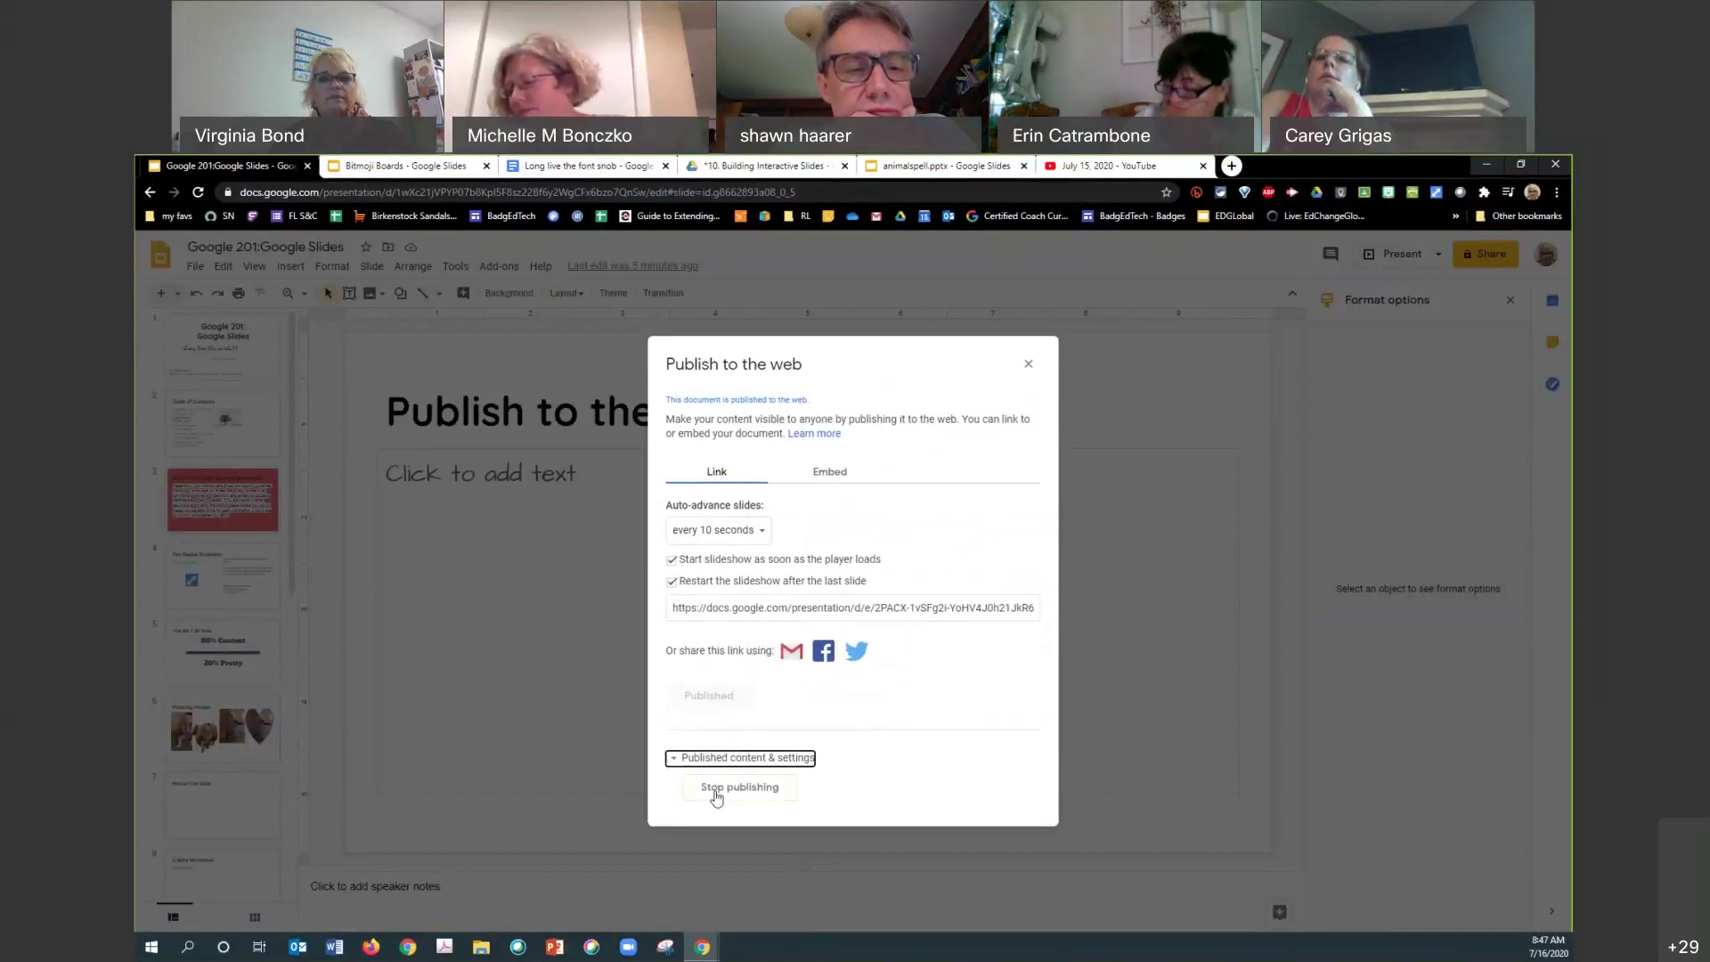
{"action": "left_click", "coordinate": [717, 788]}
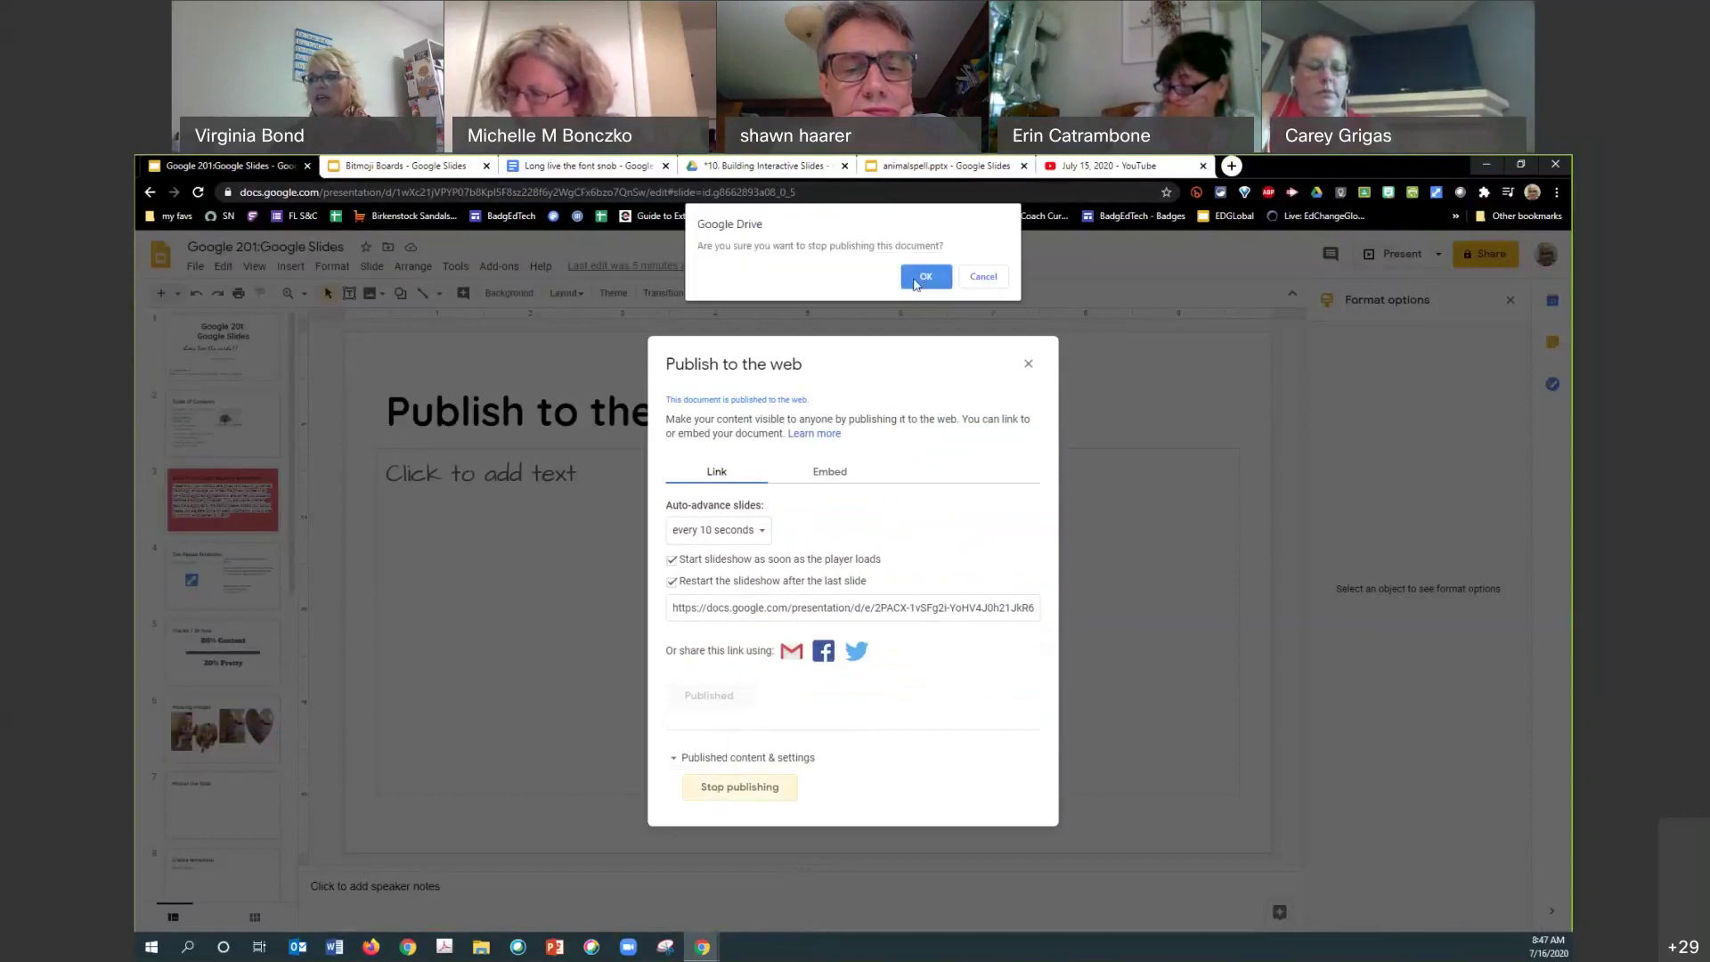
{"action": "left_click", "coordinate": [924, 277]}
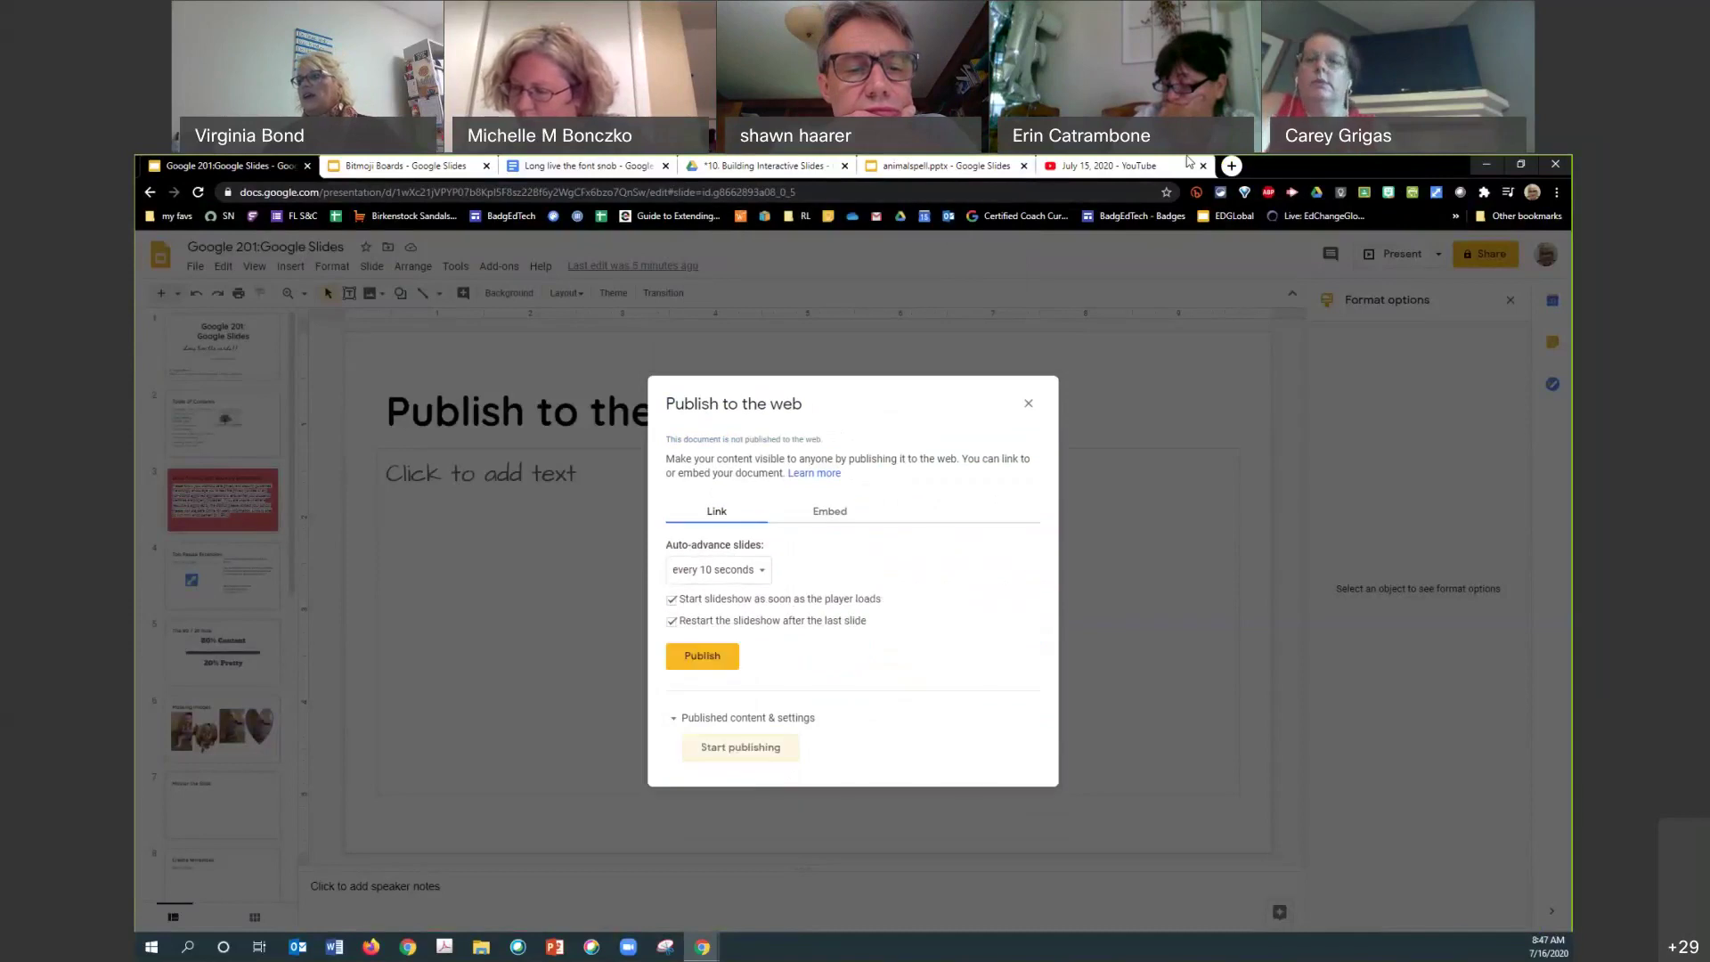
Check the former published link in a new browser tab, then close that tab and the publishing dialog.
{"action": "left_click", "coordinate": [1231, 167]}
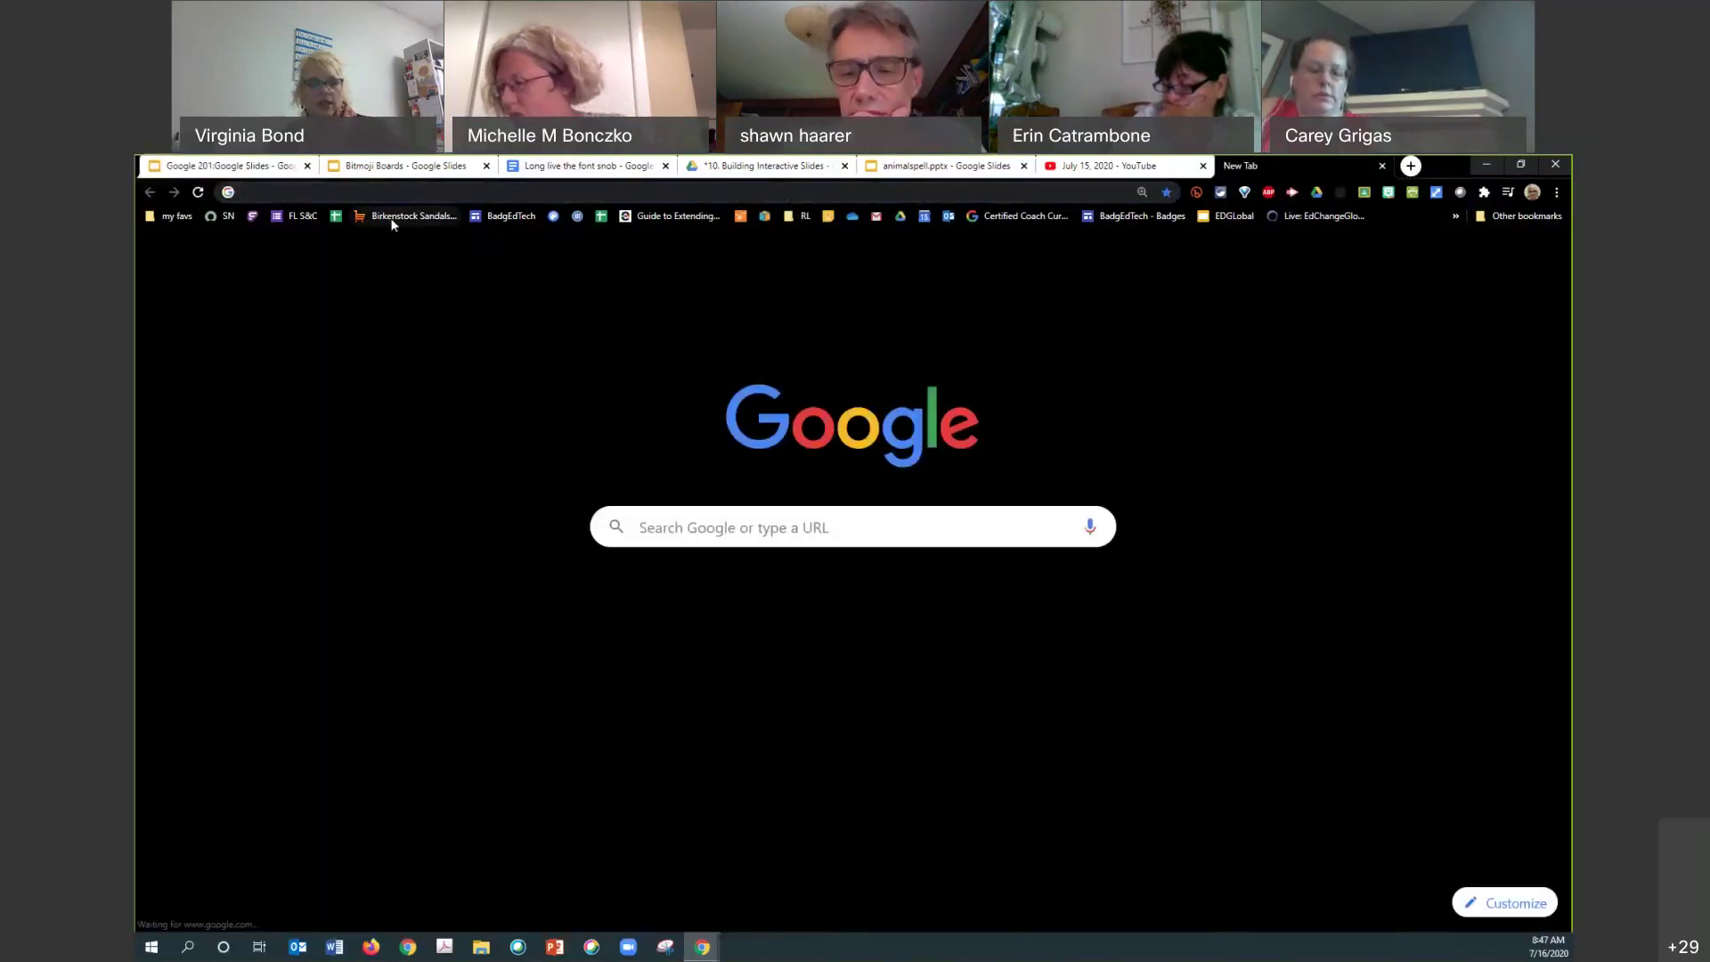
{"action": "left_click", "coordinate": [402, 192]}
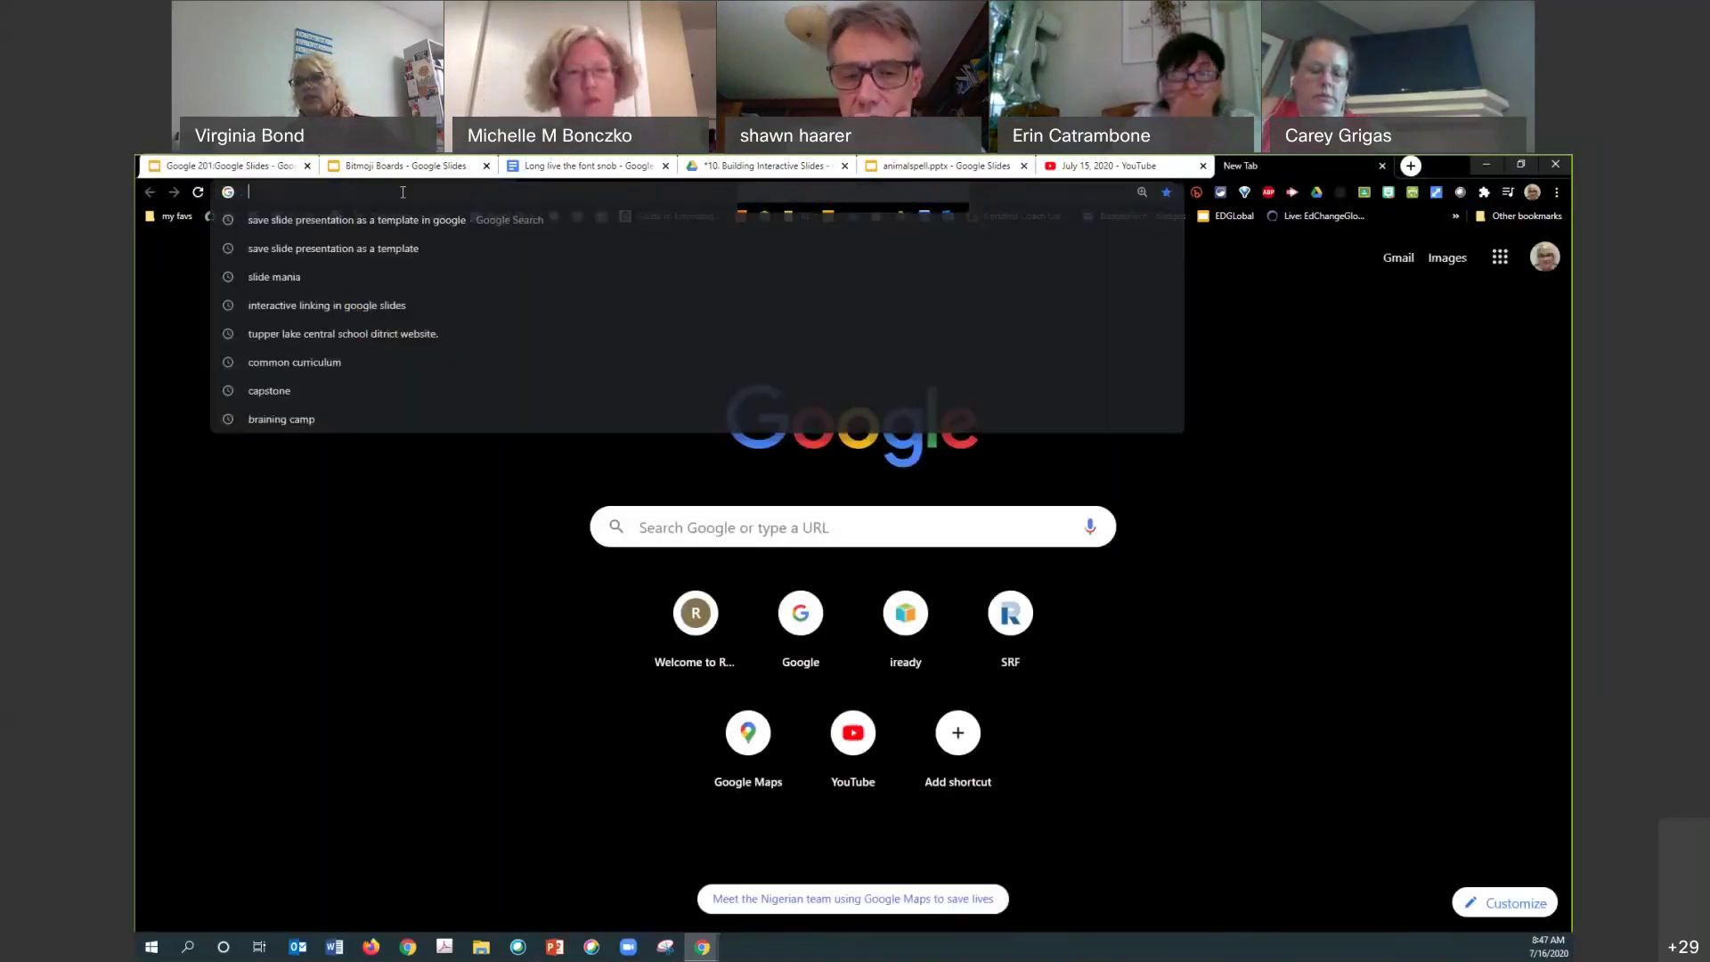
{"action": "type", "text": "https://docs.google.com/presentation/d/e/2PACX-1vSFg2i-YoHV4J0h21JkR60QQf1MtPB7vm3k8AFhfeKAfezC6H-8dlp37R4n2pQmqz9CoagVOQHWPrvB/pub?start=true&loop=true&delayms=10000"}
{"action": "key", "text": "Return"}
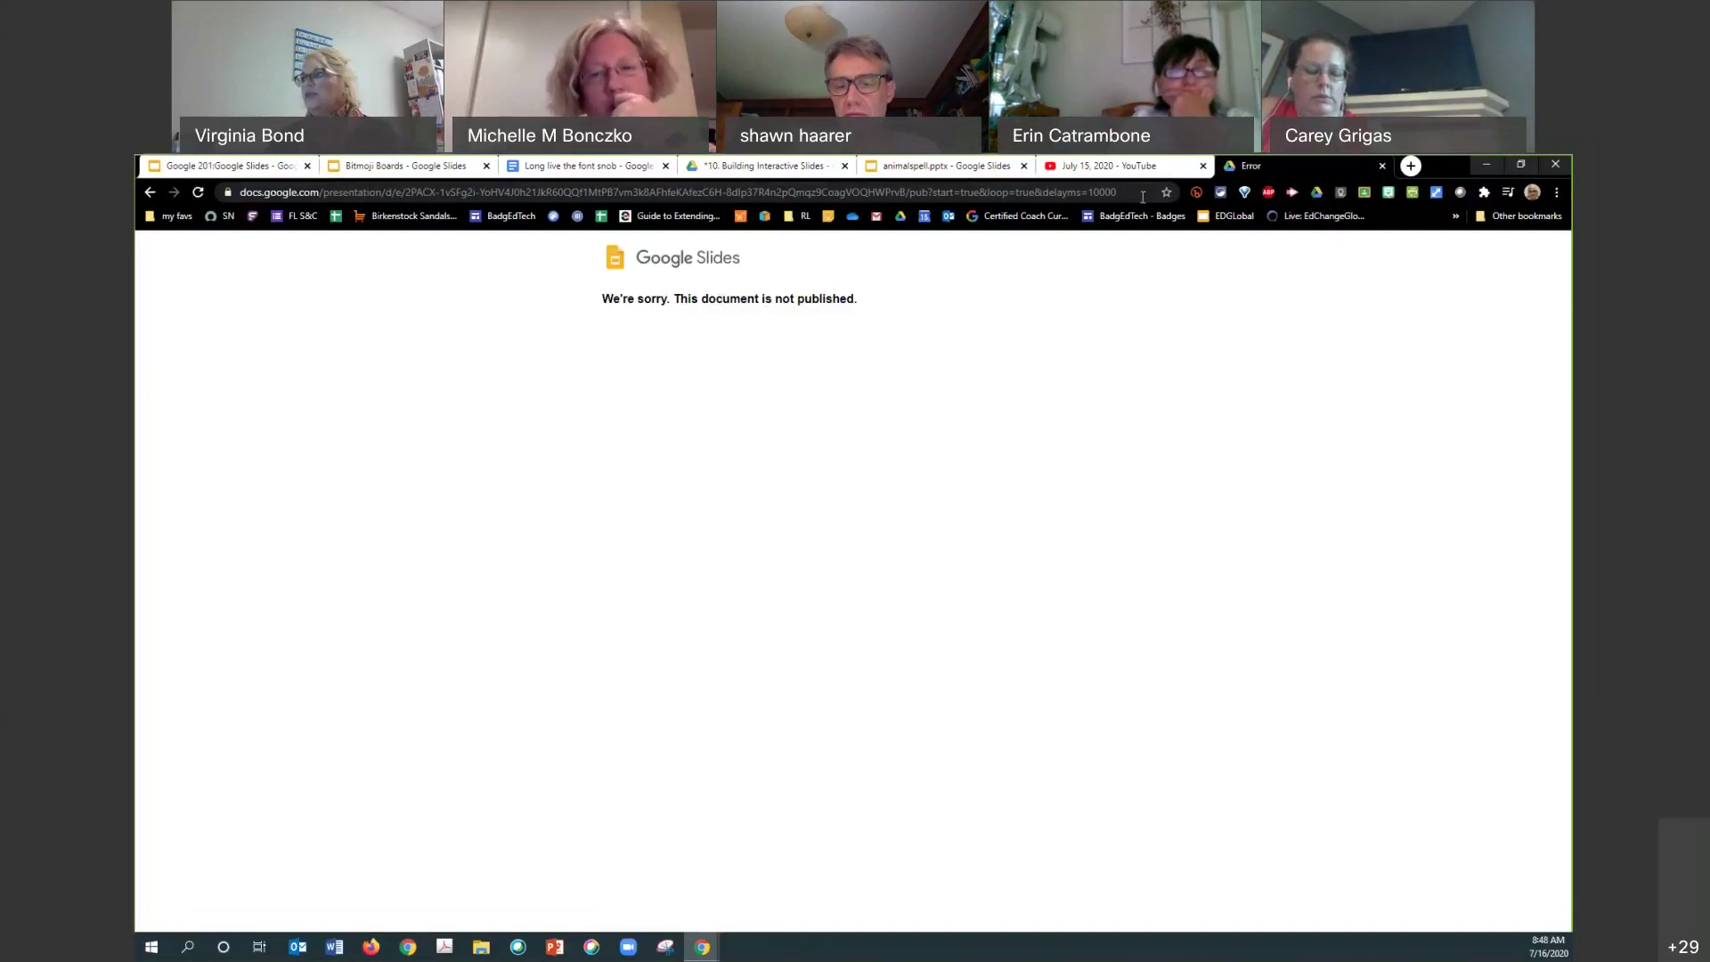
{"action": "left_click", "coordinate": [1382, 166]}
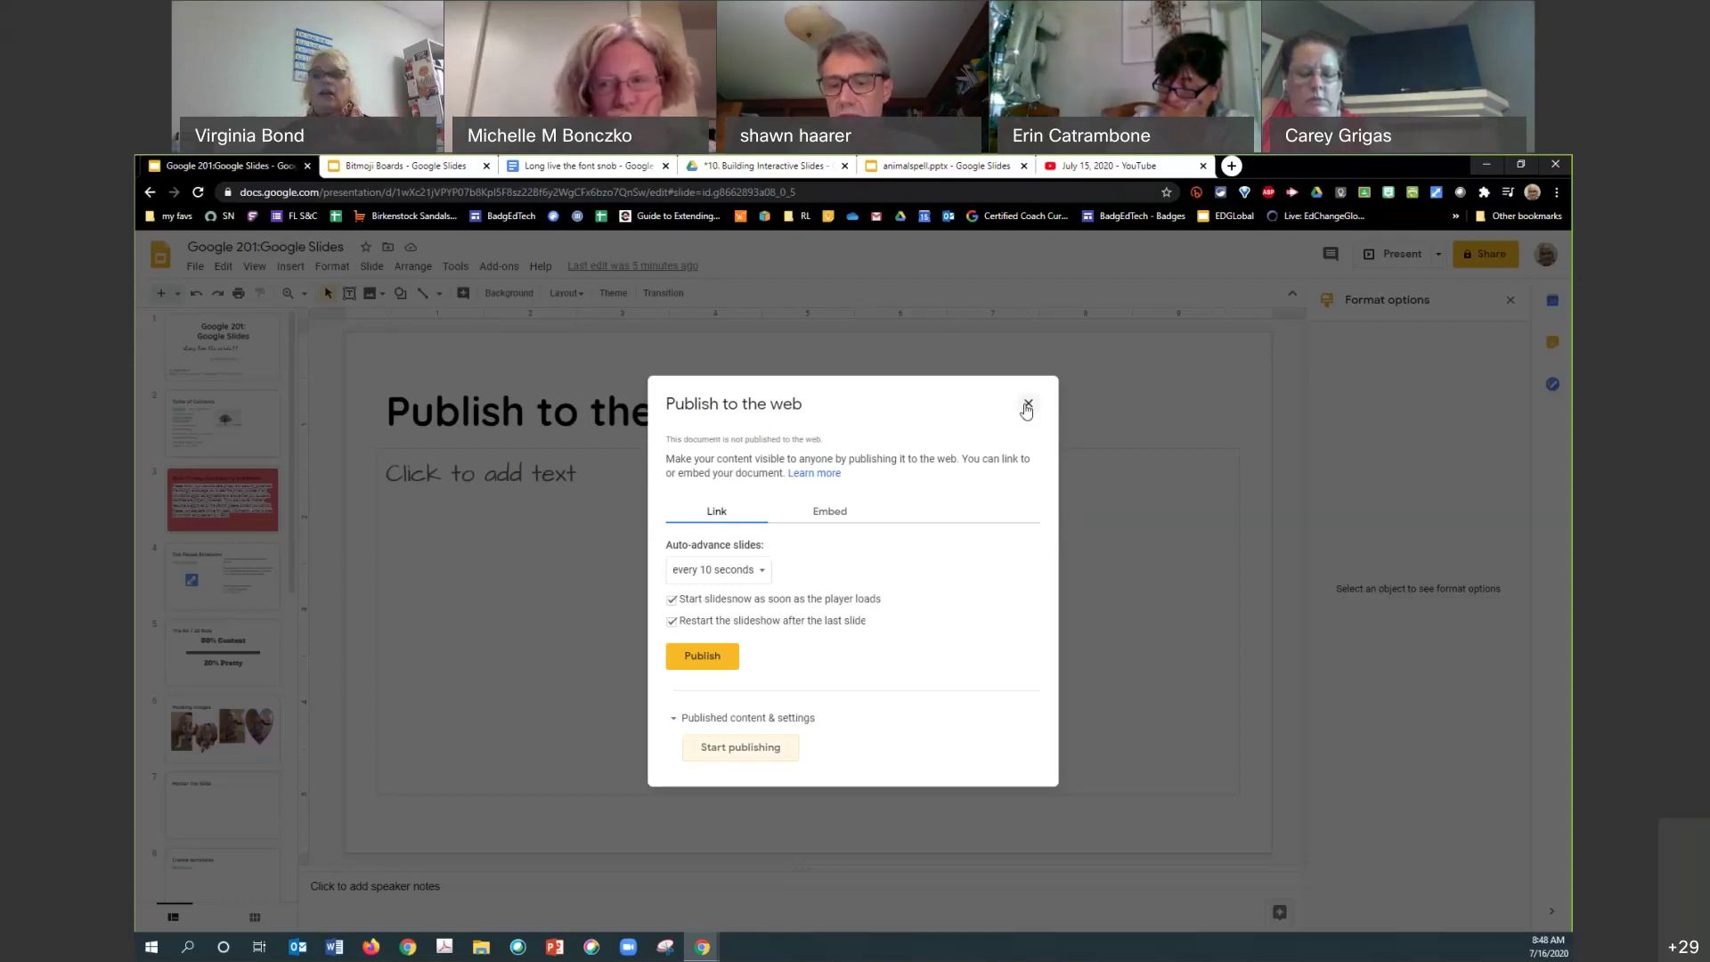
{"action": "mouse_move", "coordinate": [1026, 408]}
{"action": "left_mouse_down"}
{"action": "mouse_move", "coordinate": [1088, 488]}
{"action": "mouse_move", "coordinate": [1000, 412]}
{"action": "left_mouse_up"}
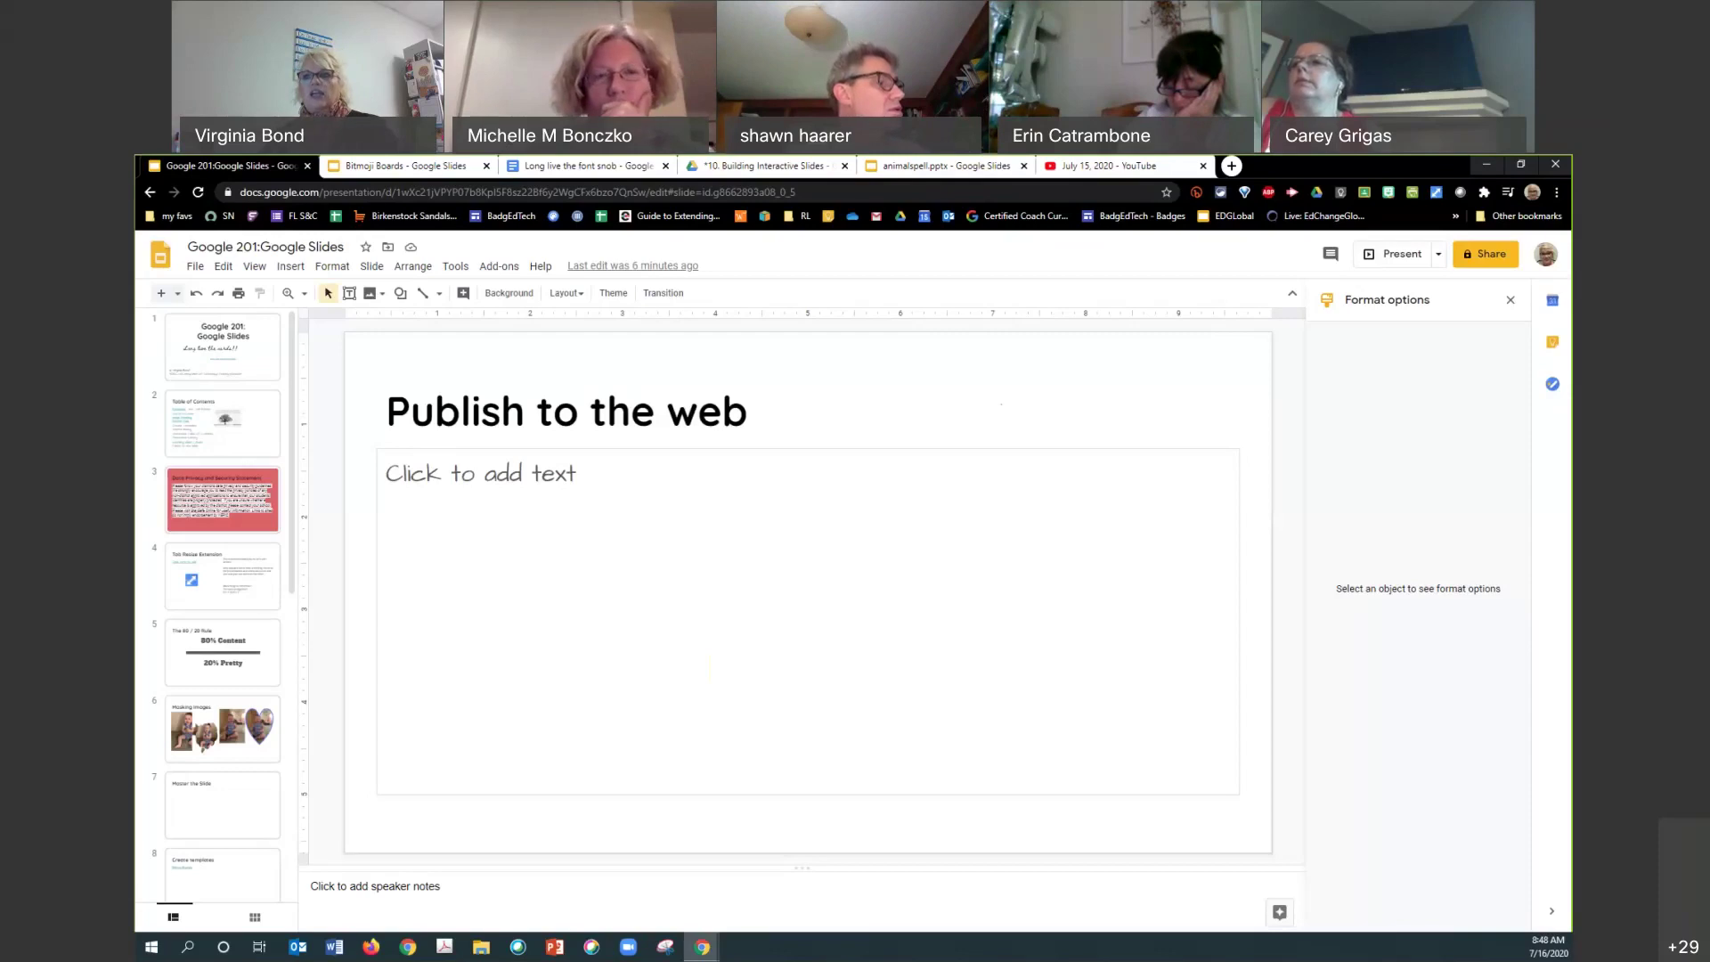
Open the Stop animation1 presentation from the Building Interactive Slides folder in Google Drive, leaving the animalspell.pptx preview.
{"action": "left_click_drag", "start_coordinate": [292, 374], "coordinate": [312, 726]}
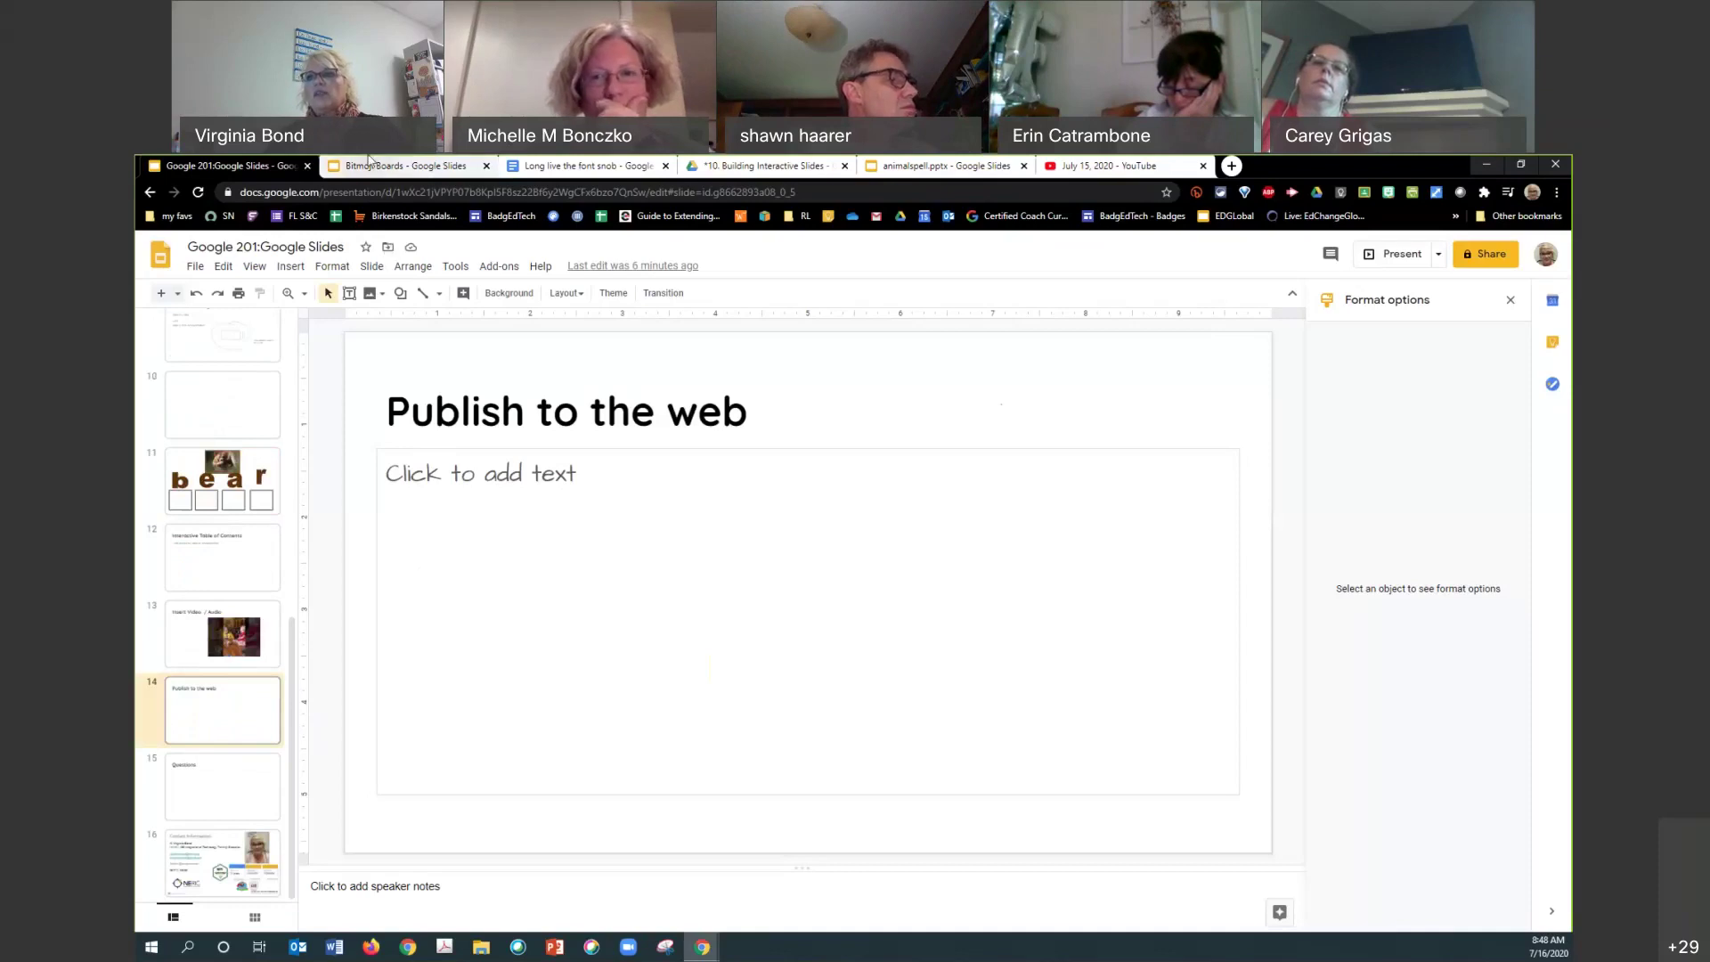
{"action": "left_click", "coordinate": [730, 168]}
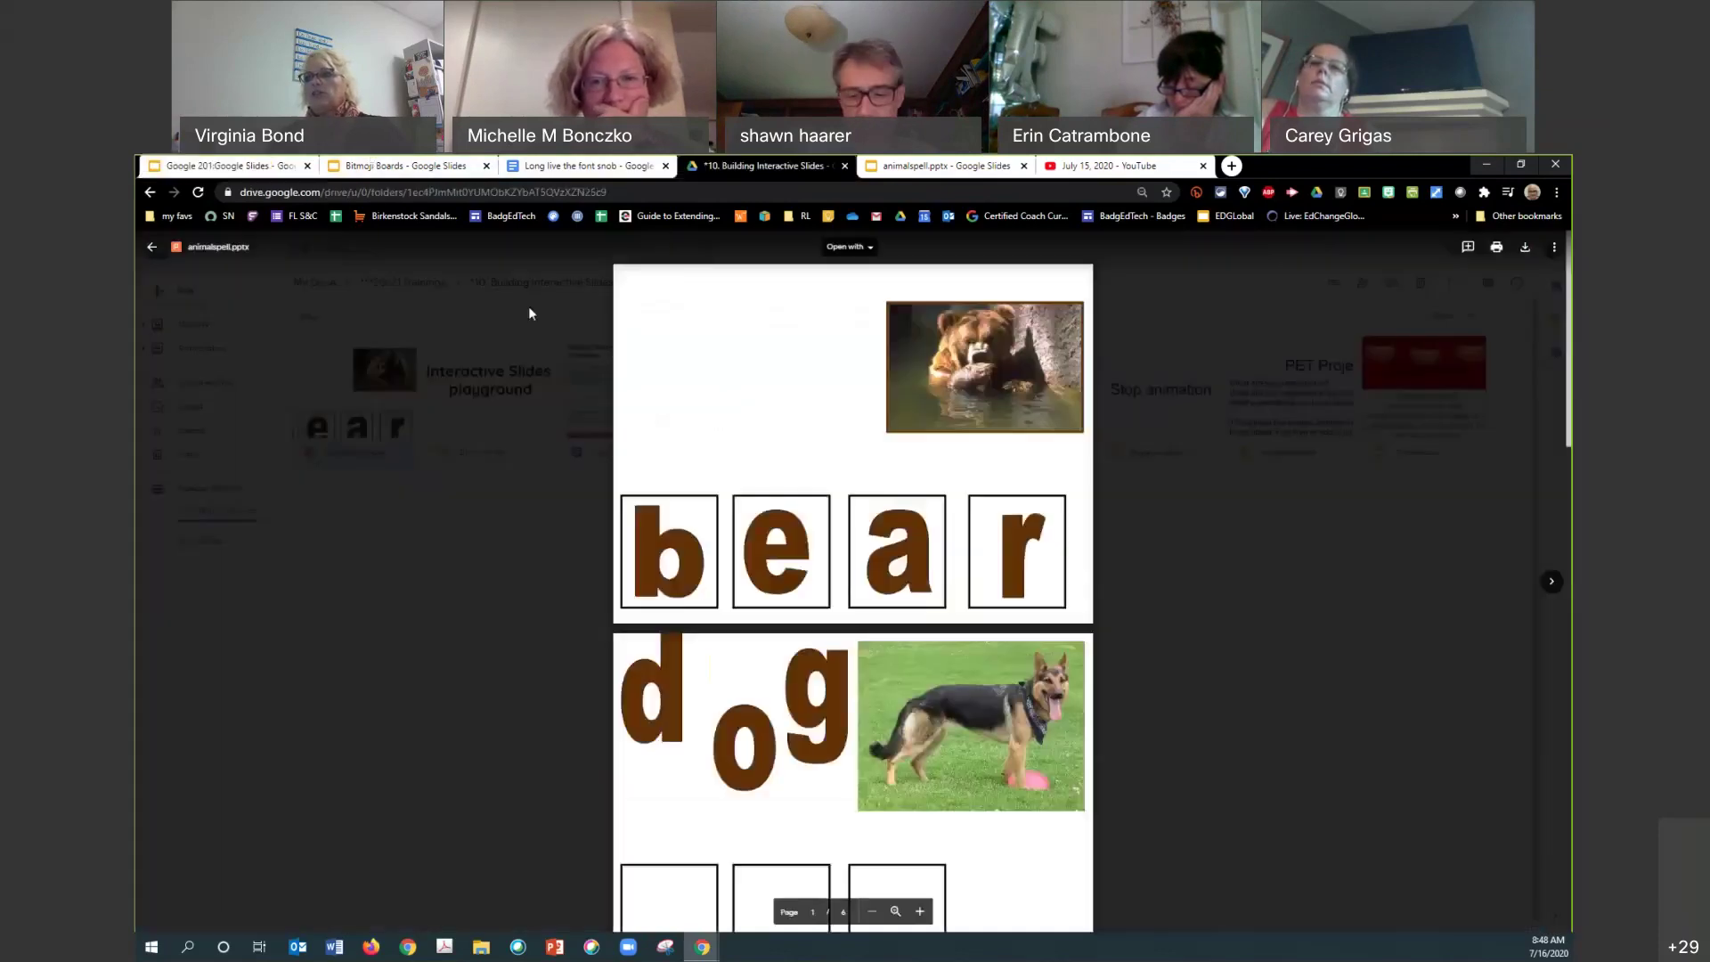
{"action": "left_click", "coordinate": [151, 249]}
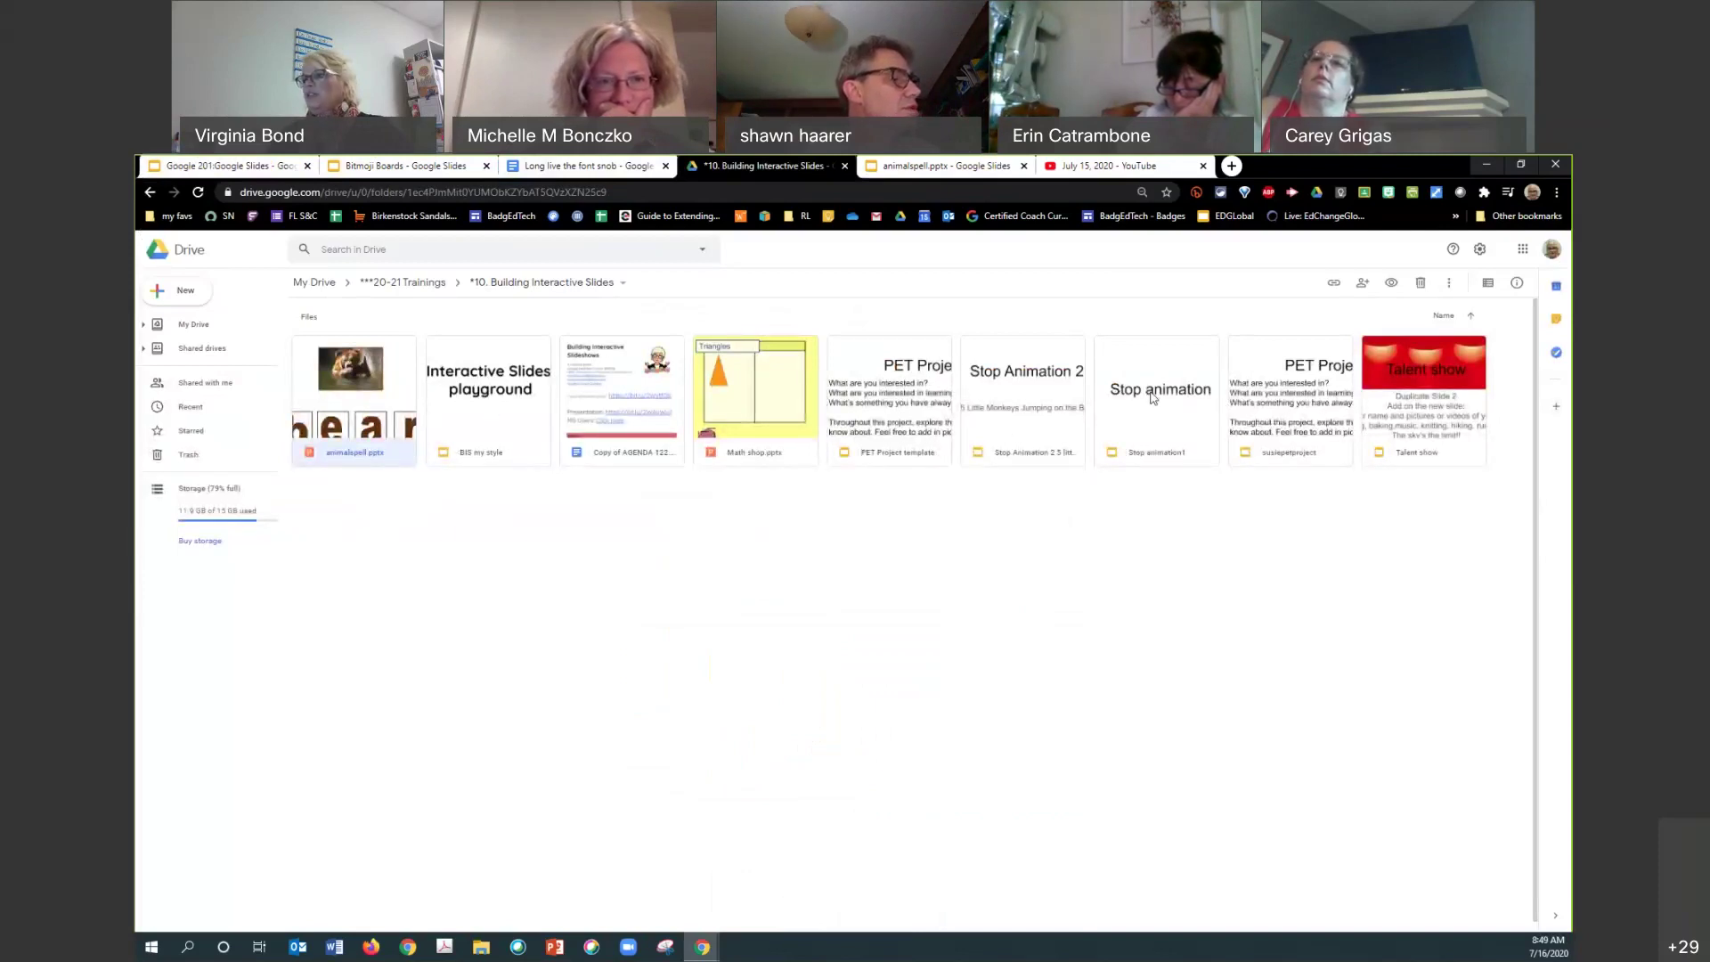
{"action": "double_click", "coordinate": [1153, 397]}
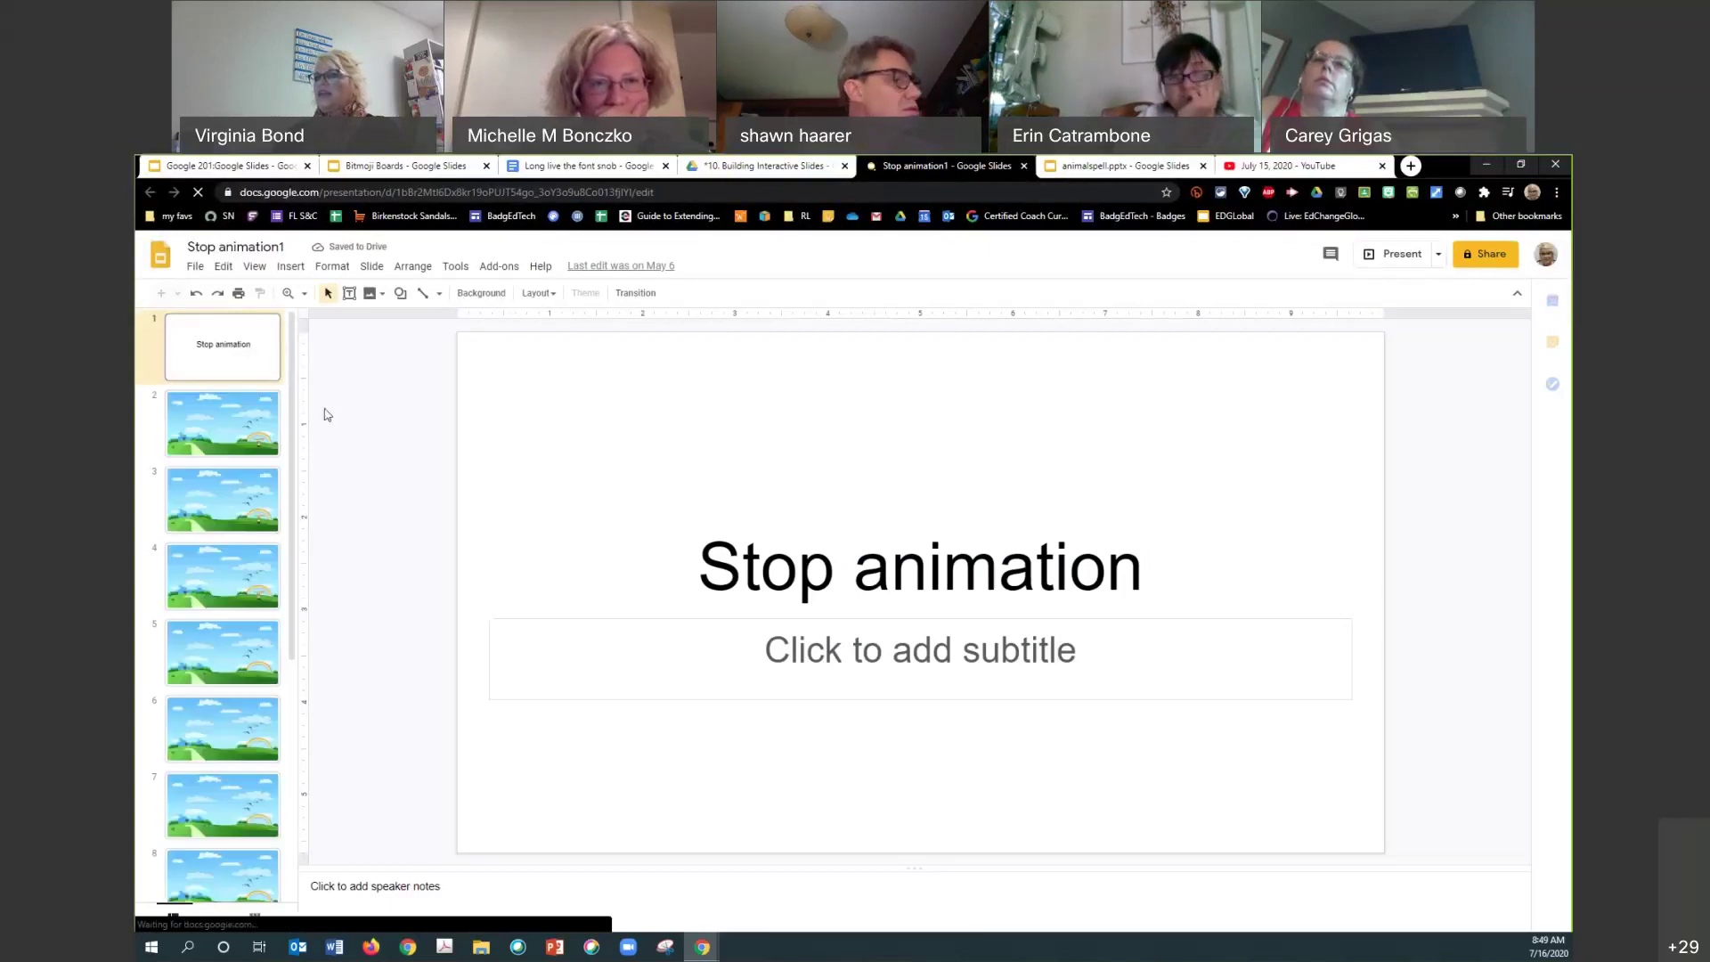
Play the Stop animation1 slideshow from the title slide through the animation frames to the DIRECTIONS slide, and exit.
{"action": "left_click", "coordinate": [1389, 258]}
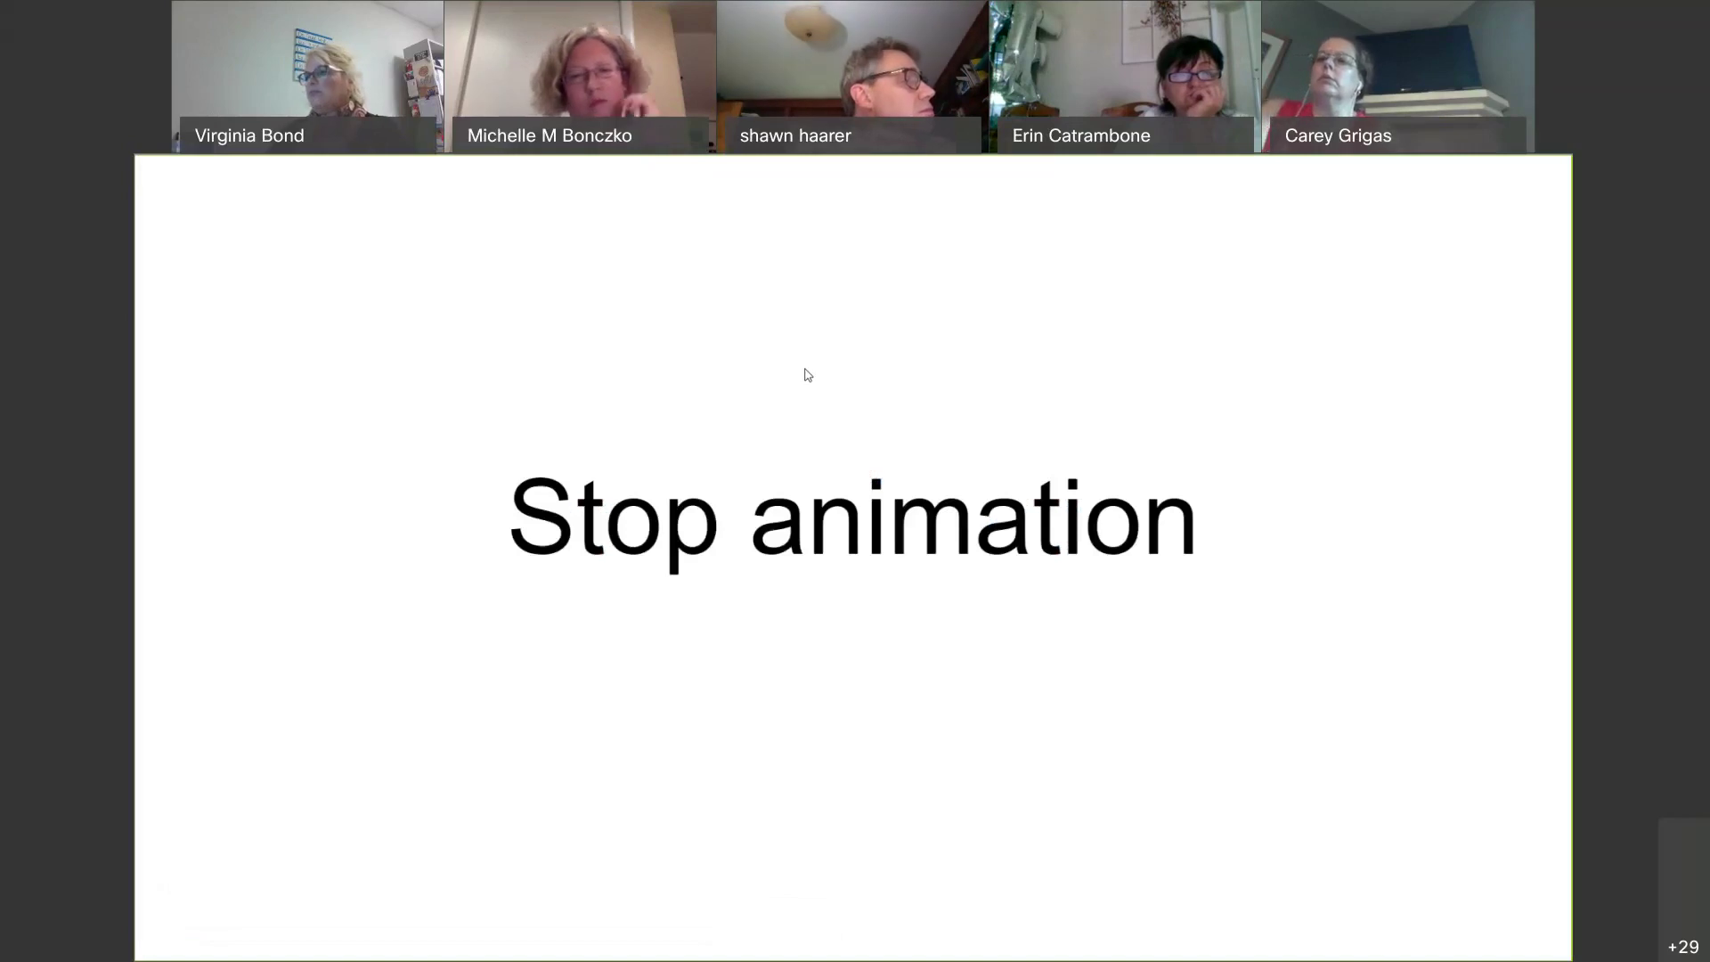
{"action": "key", "text": "Right"}
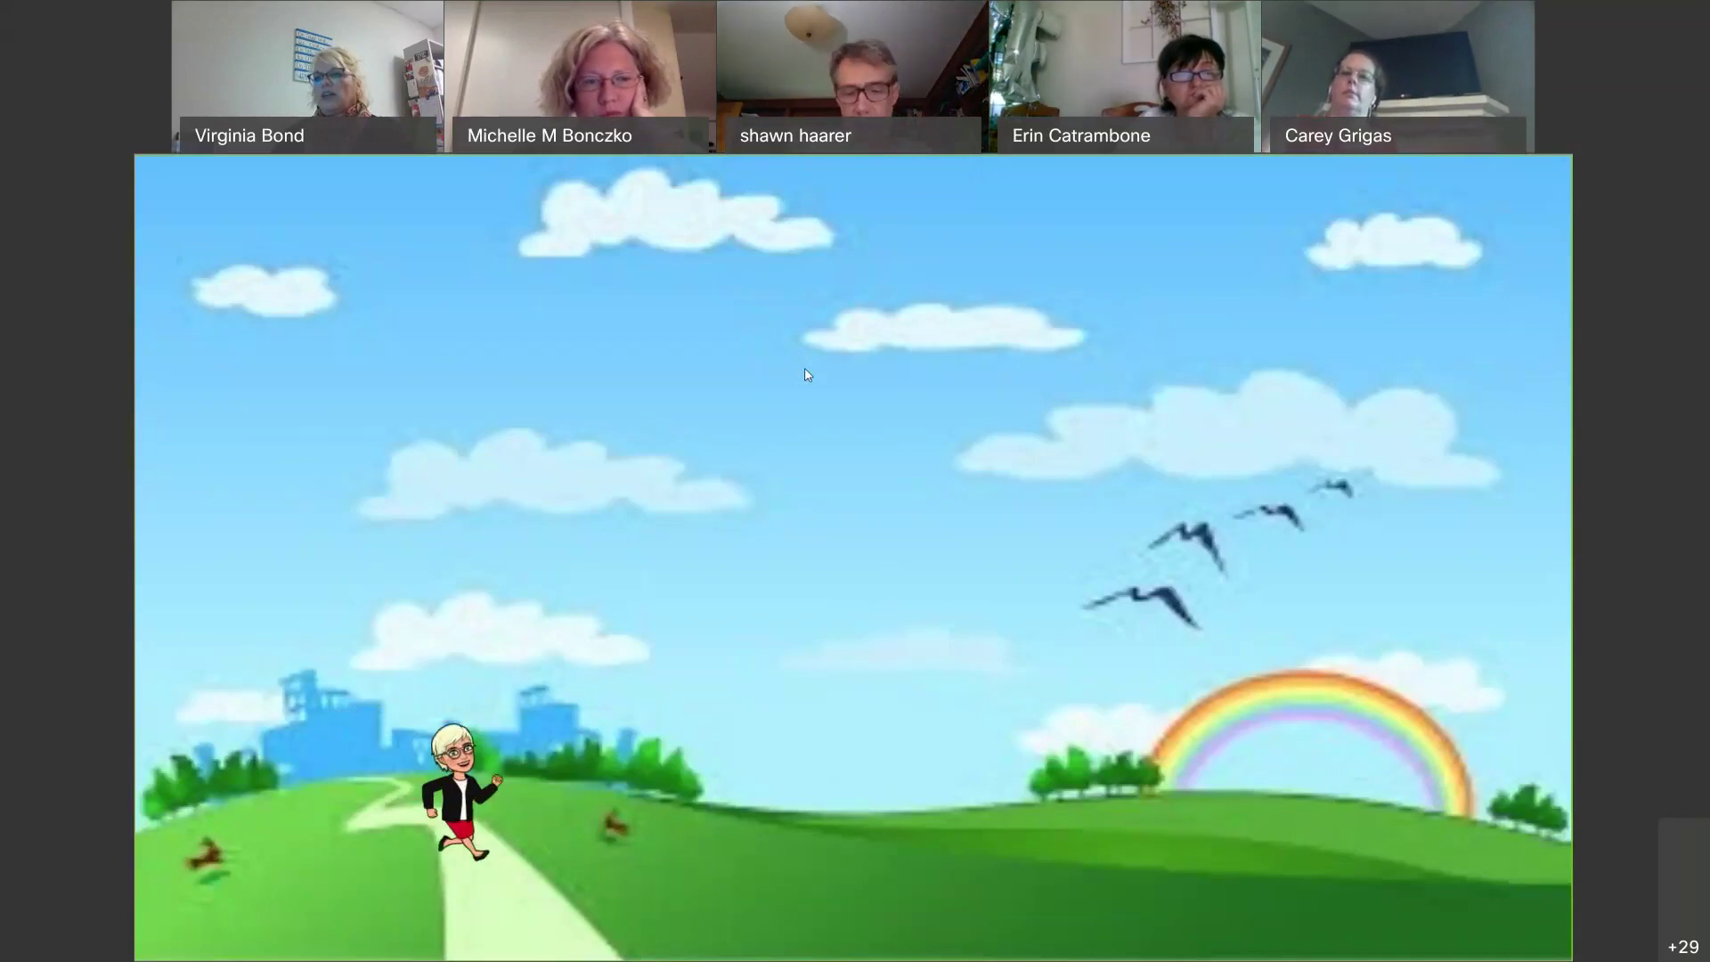
{"action": "key", "text": "Right"}
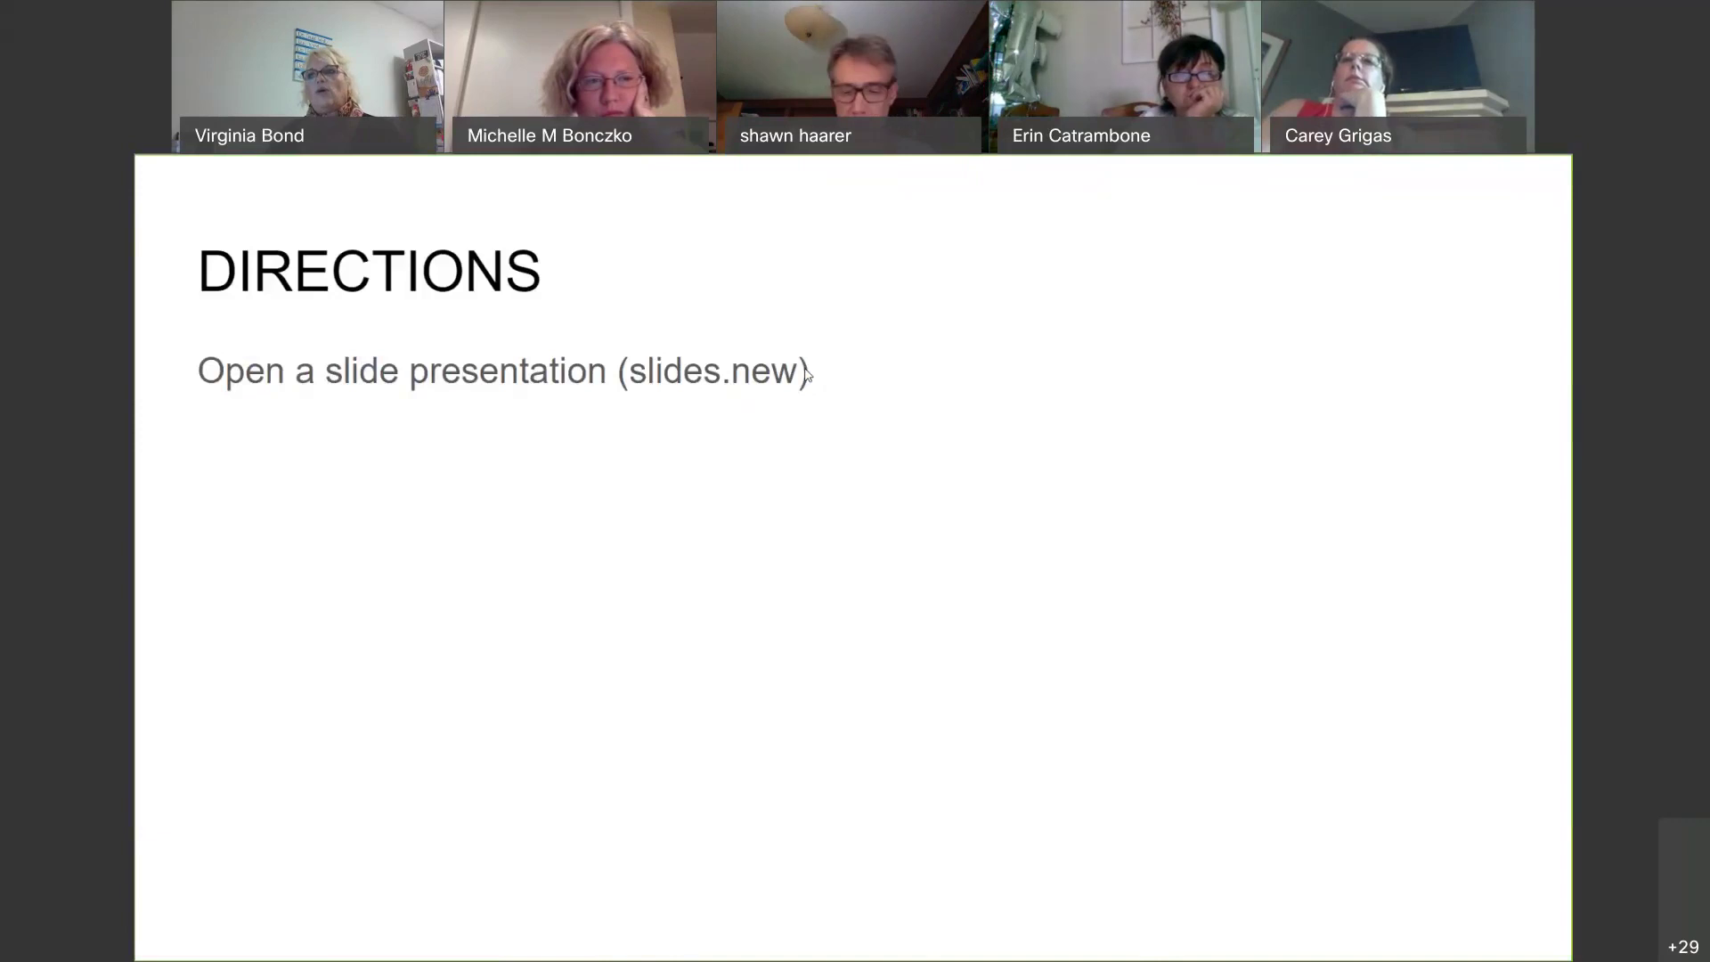
{"action": "key", "text": "Escape"}
Compare the running character's position on slides 2 and 3 of the stop animation.
{"action": "left_click_drag", "start_coordinate": [288, 771], "coordinate": [286, 367]}
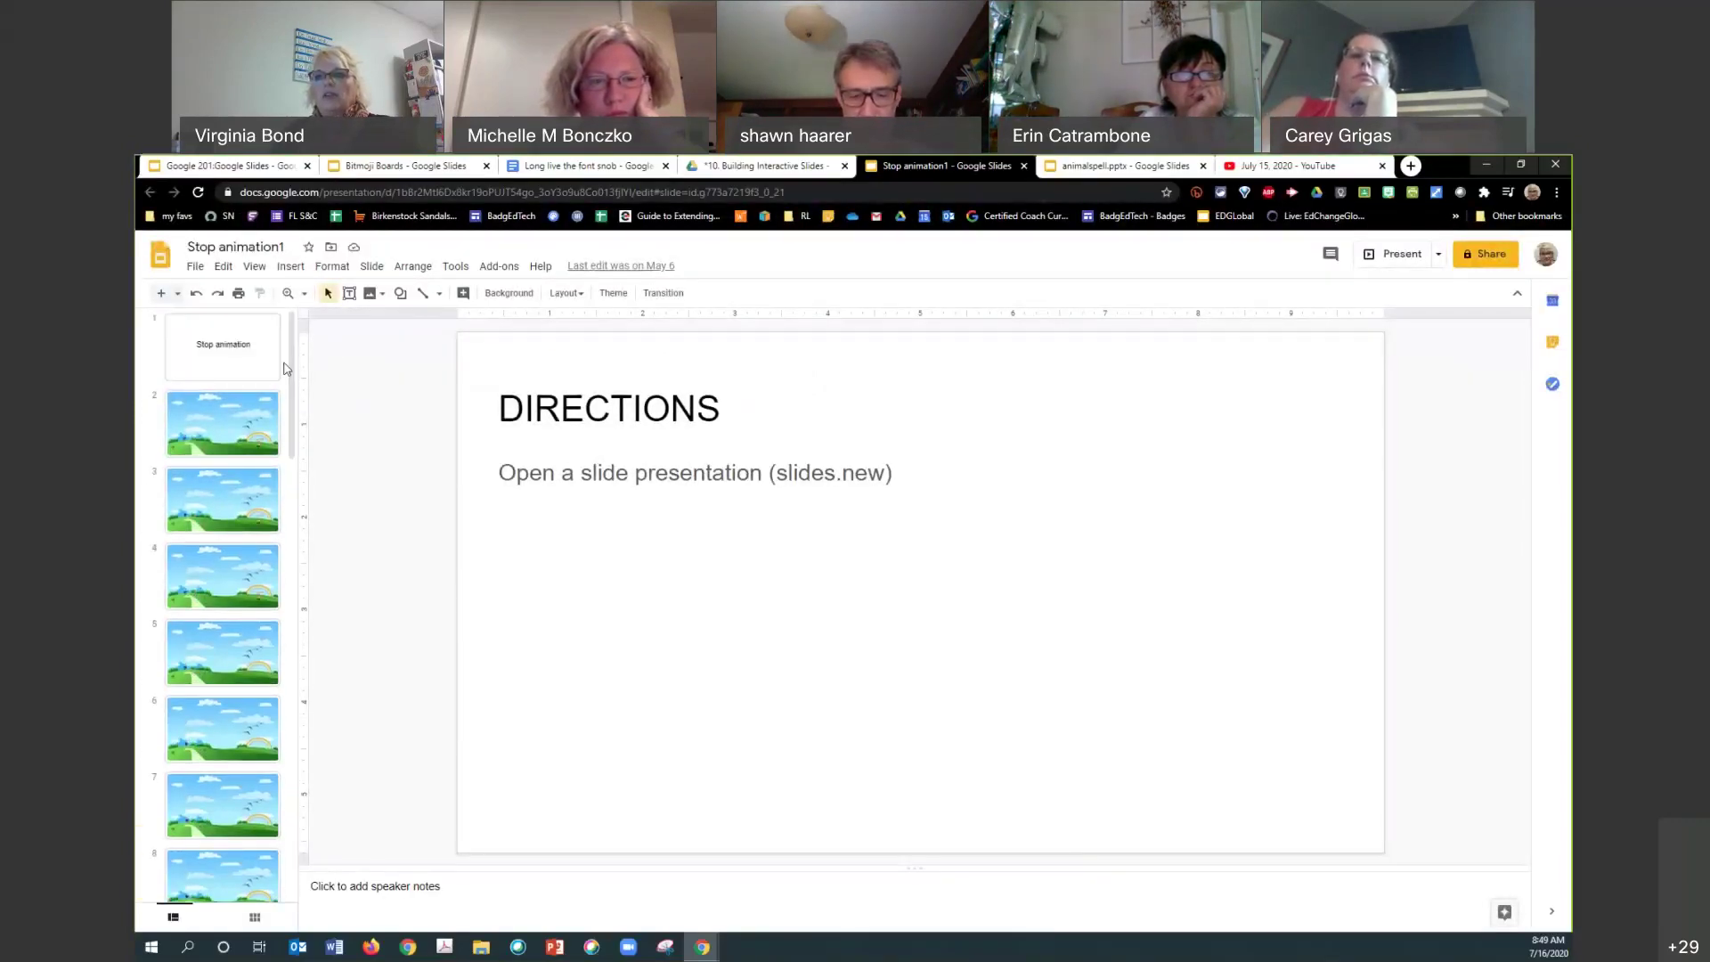
{"action": "left_click", "coordinate": [235, 427]}
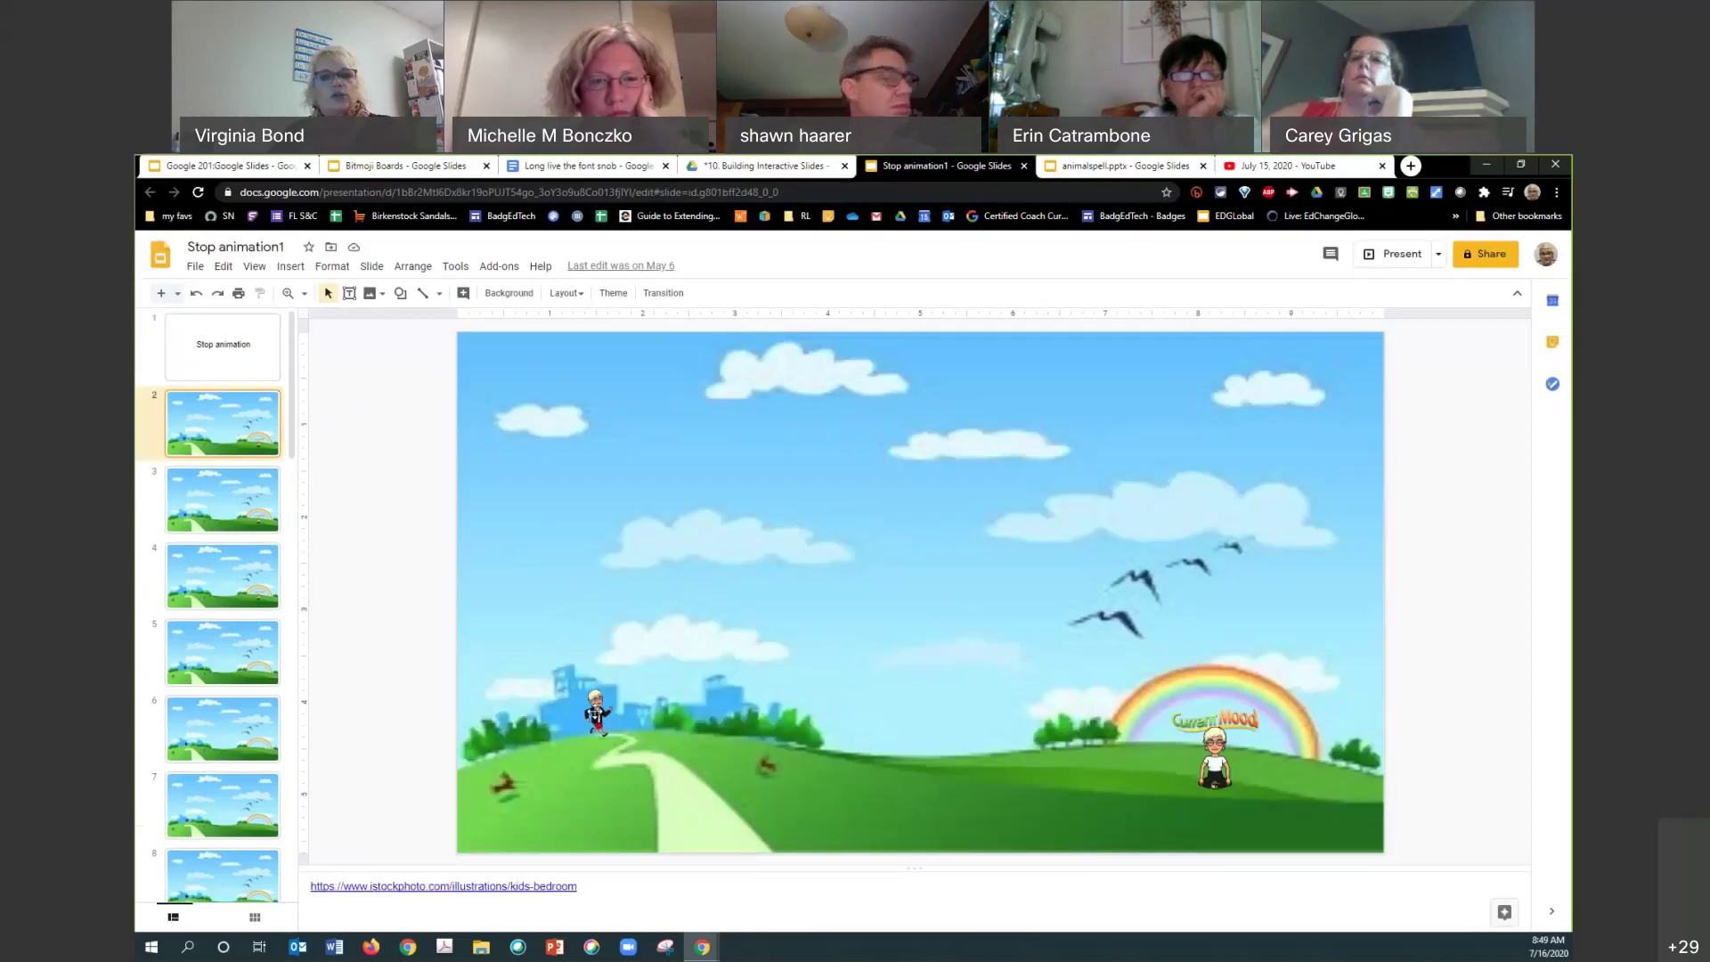
{"action": "left_click", "coordinate": [245, 491]}
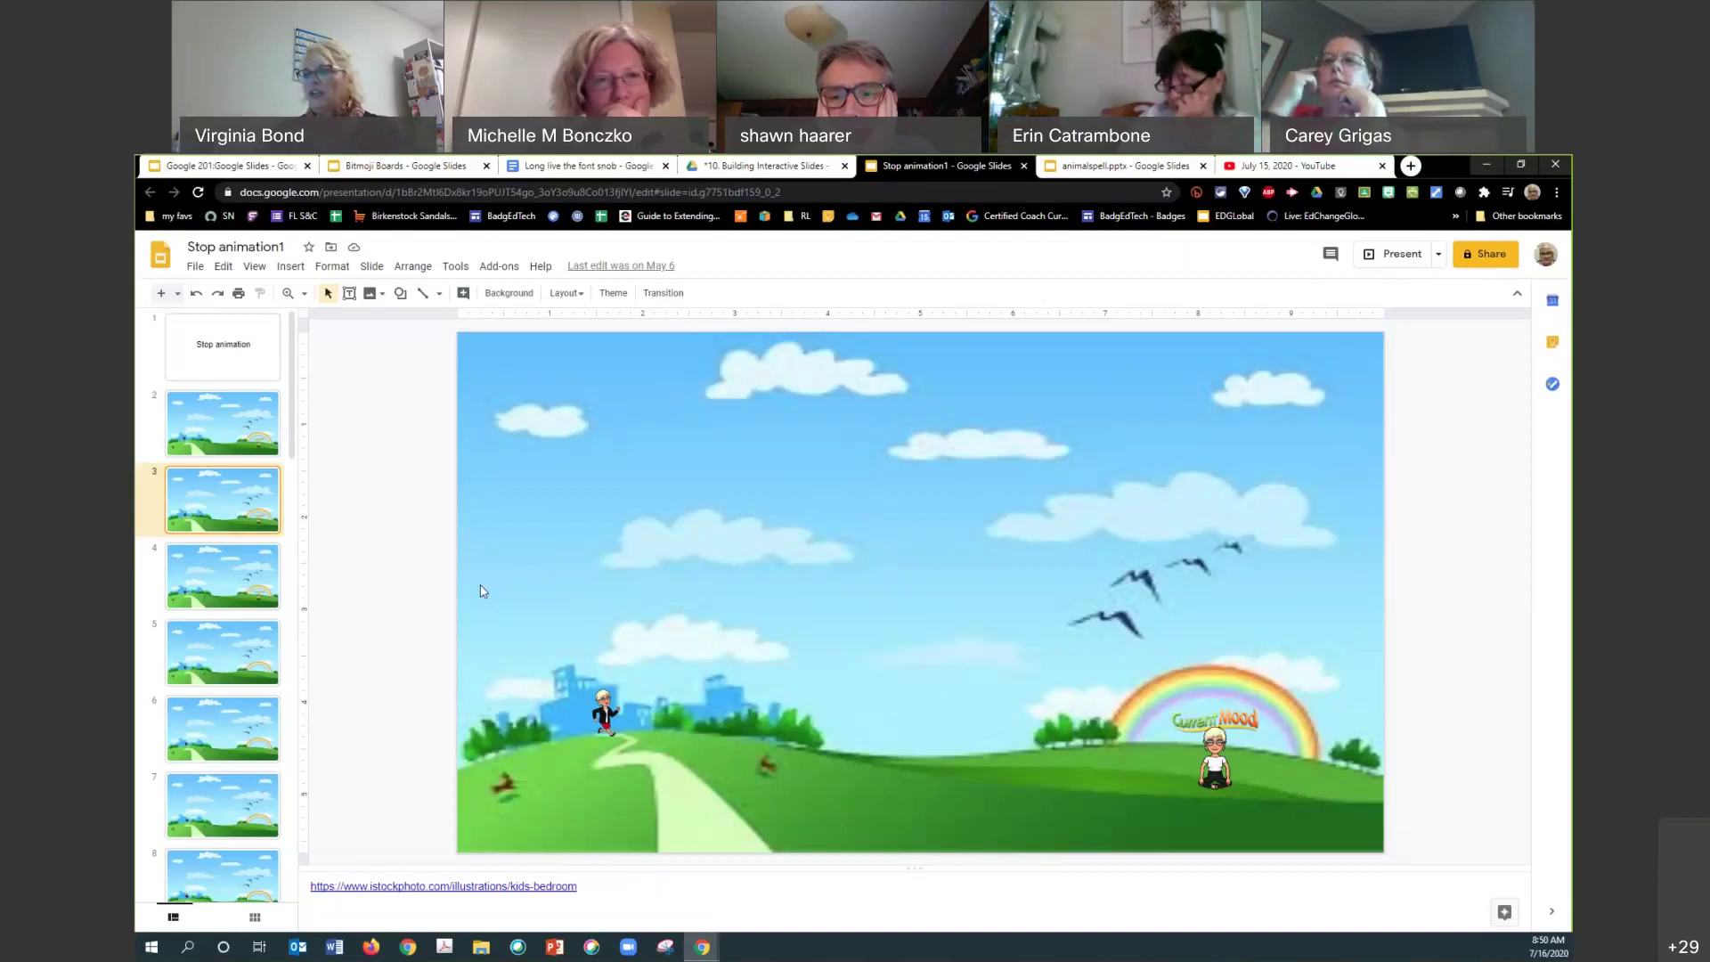
{"action": "left_click", "coordinate": [604, 713]}
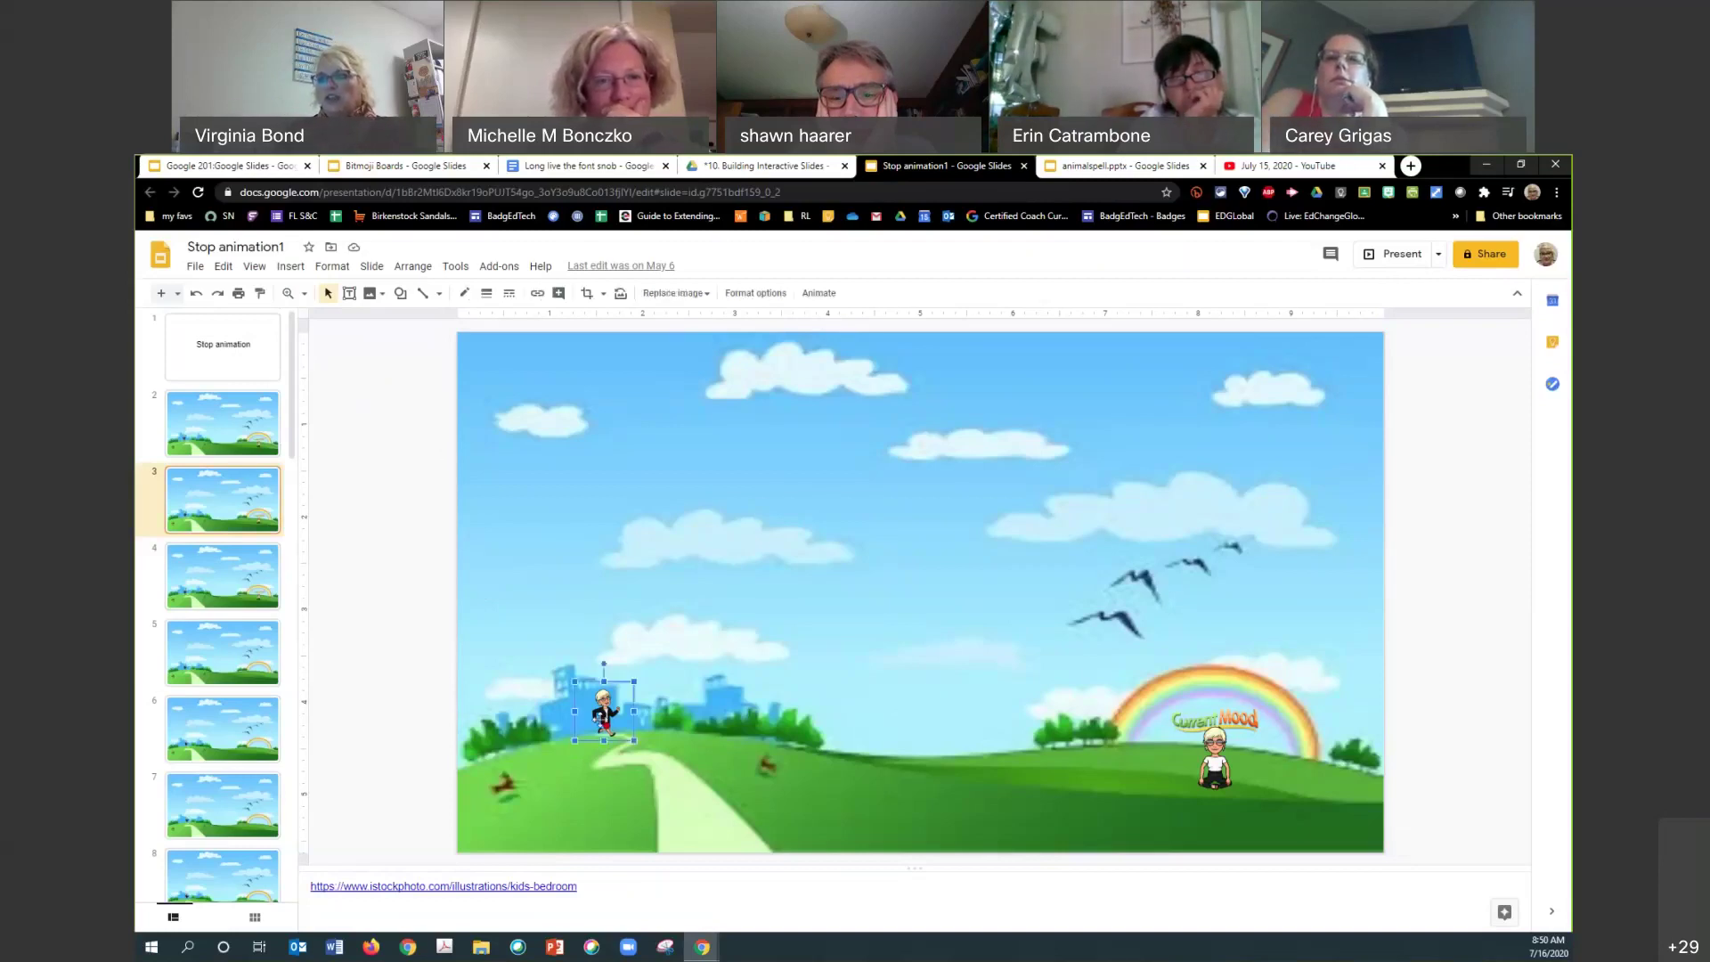
Duplicate slide 3 and nudge the running character slightly down and to the right on the copy.
{"action": "right_click", "coordinate": [242, 488]}
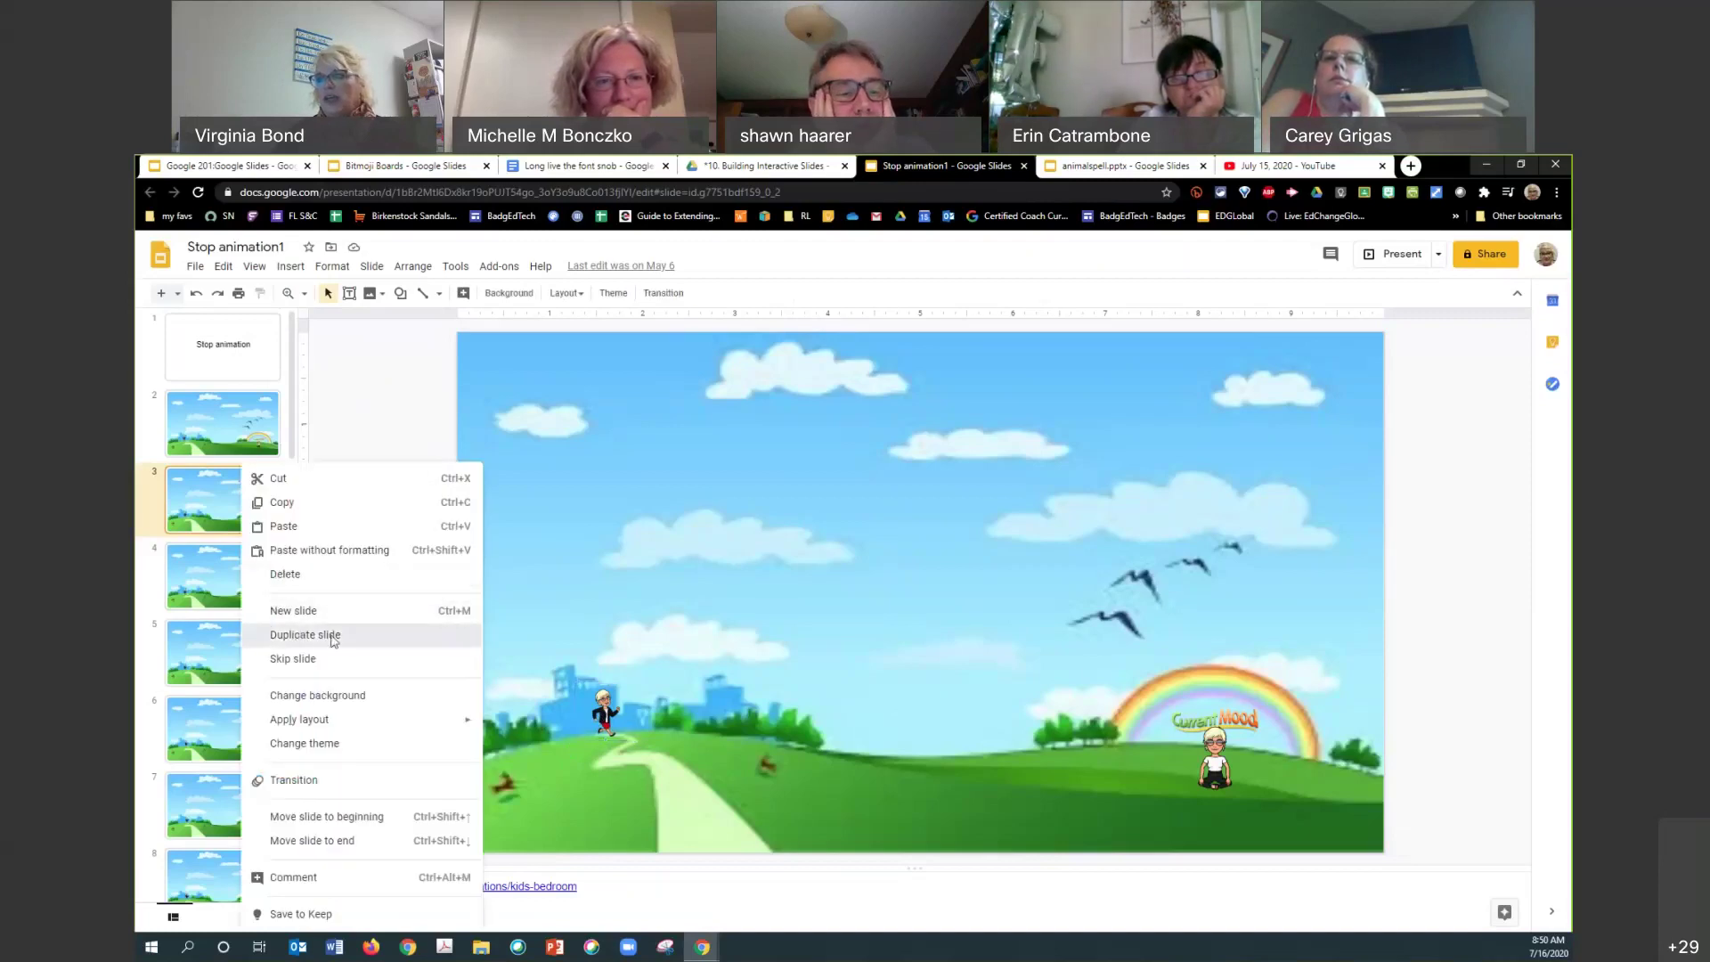
{"action": "left_click", "coordinate": [333, 636]}
{"action": "left_click", "coordinate": [607, 713]}
{"action": "key", "text": "Down"}
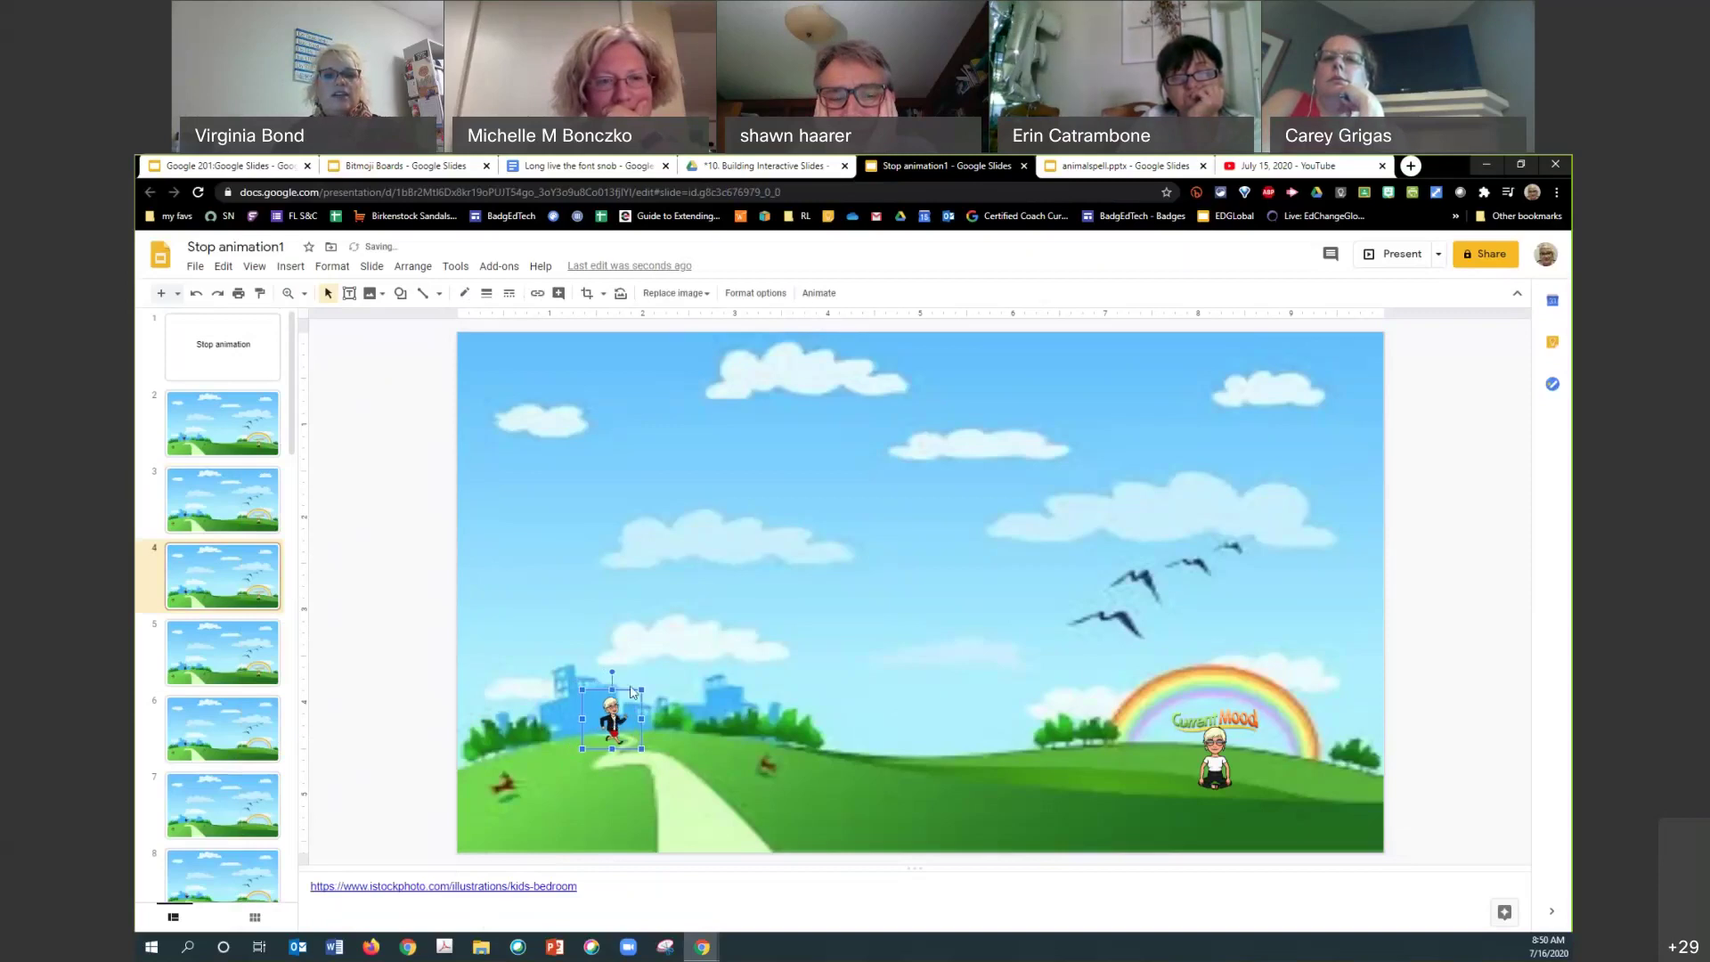
{"action": "right_click", "coordinate": [618, 669]}
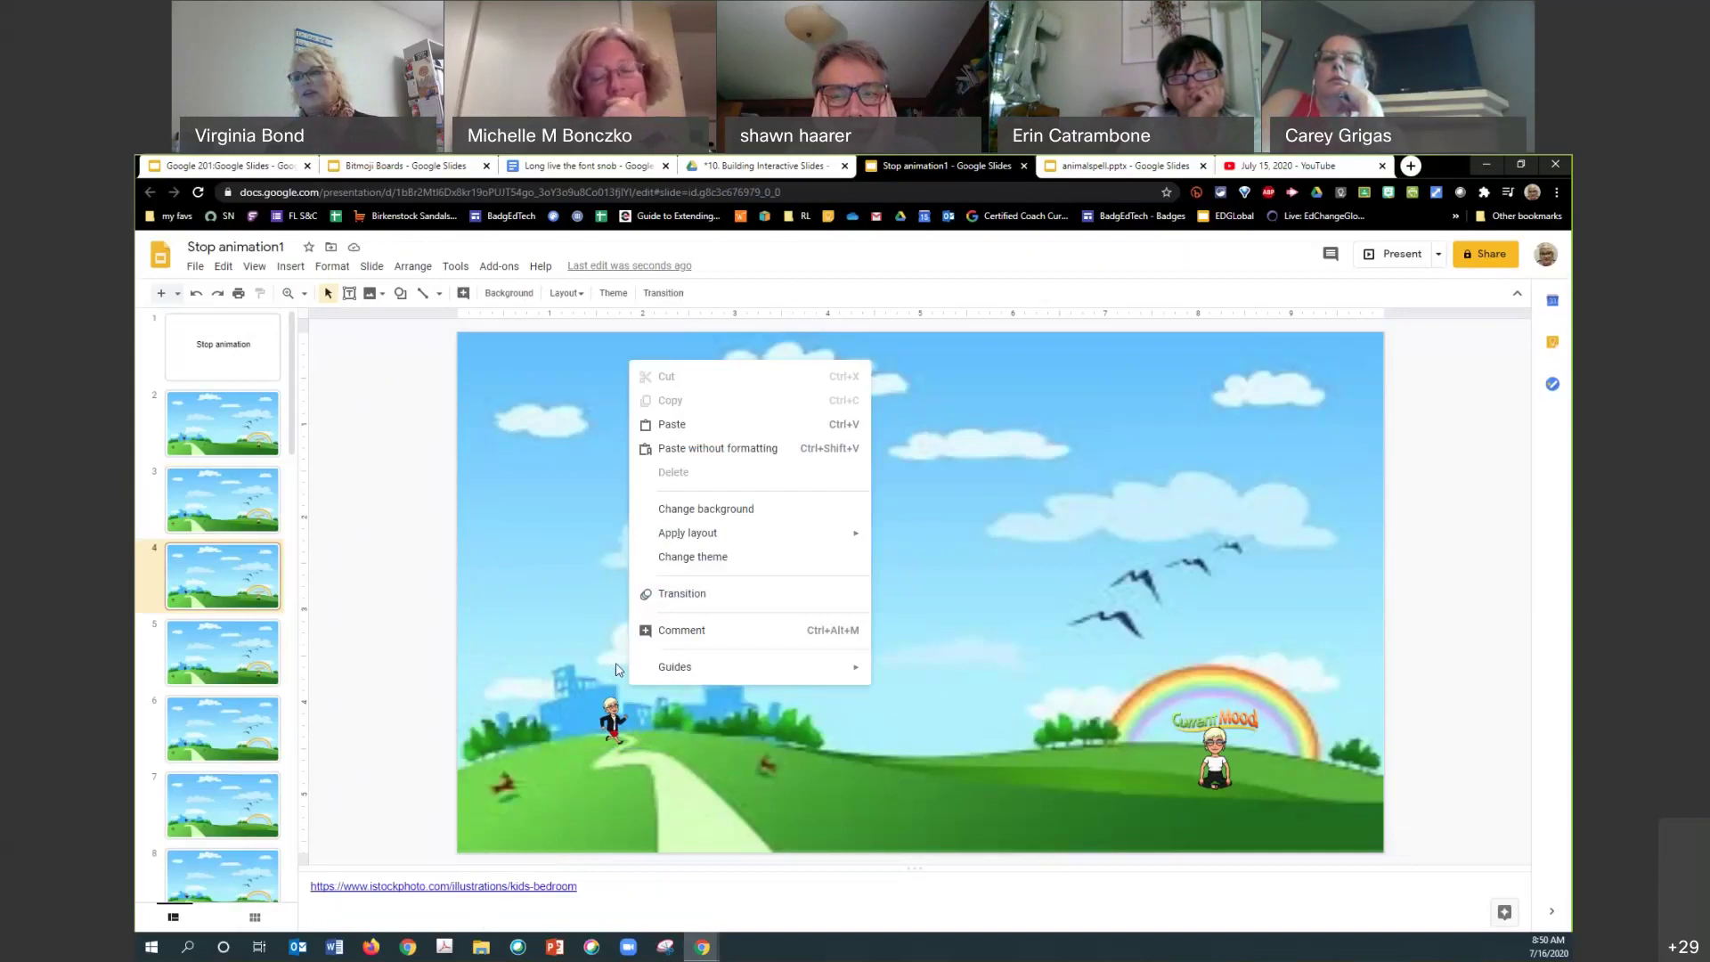
{"action": "left_click", "coordinate": [531, 537]}
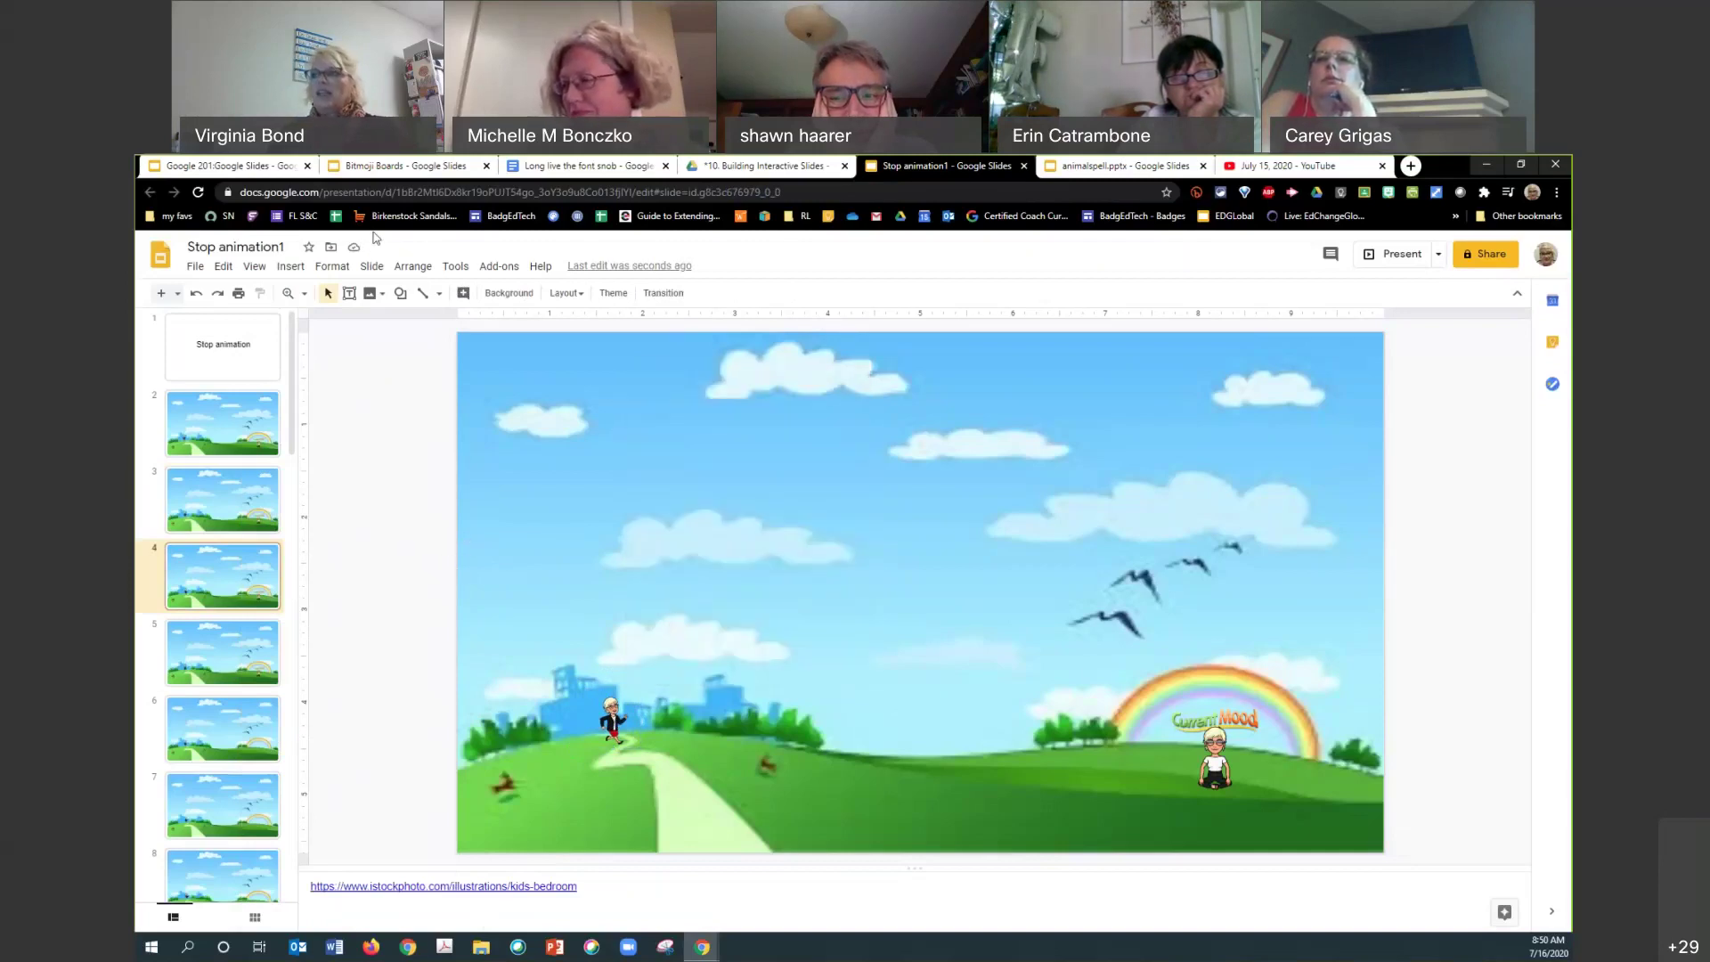
Close the Stop animation1 presentation and return to the Publish to the web slide in Google 201:Google Slides.
{"action": "left_click", "coordinate": [1023, 166]}
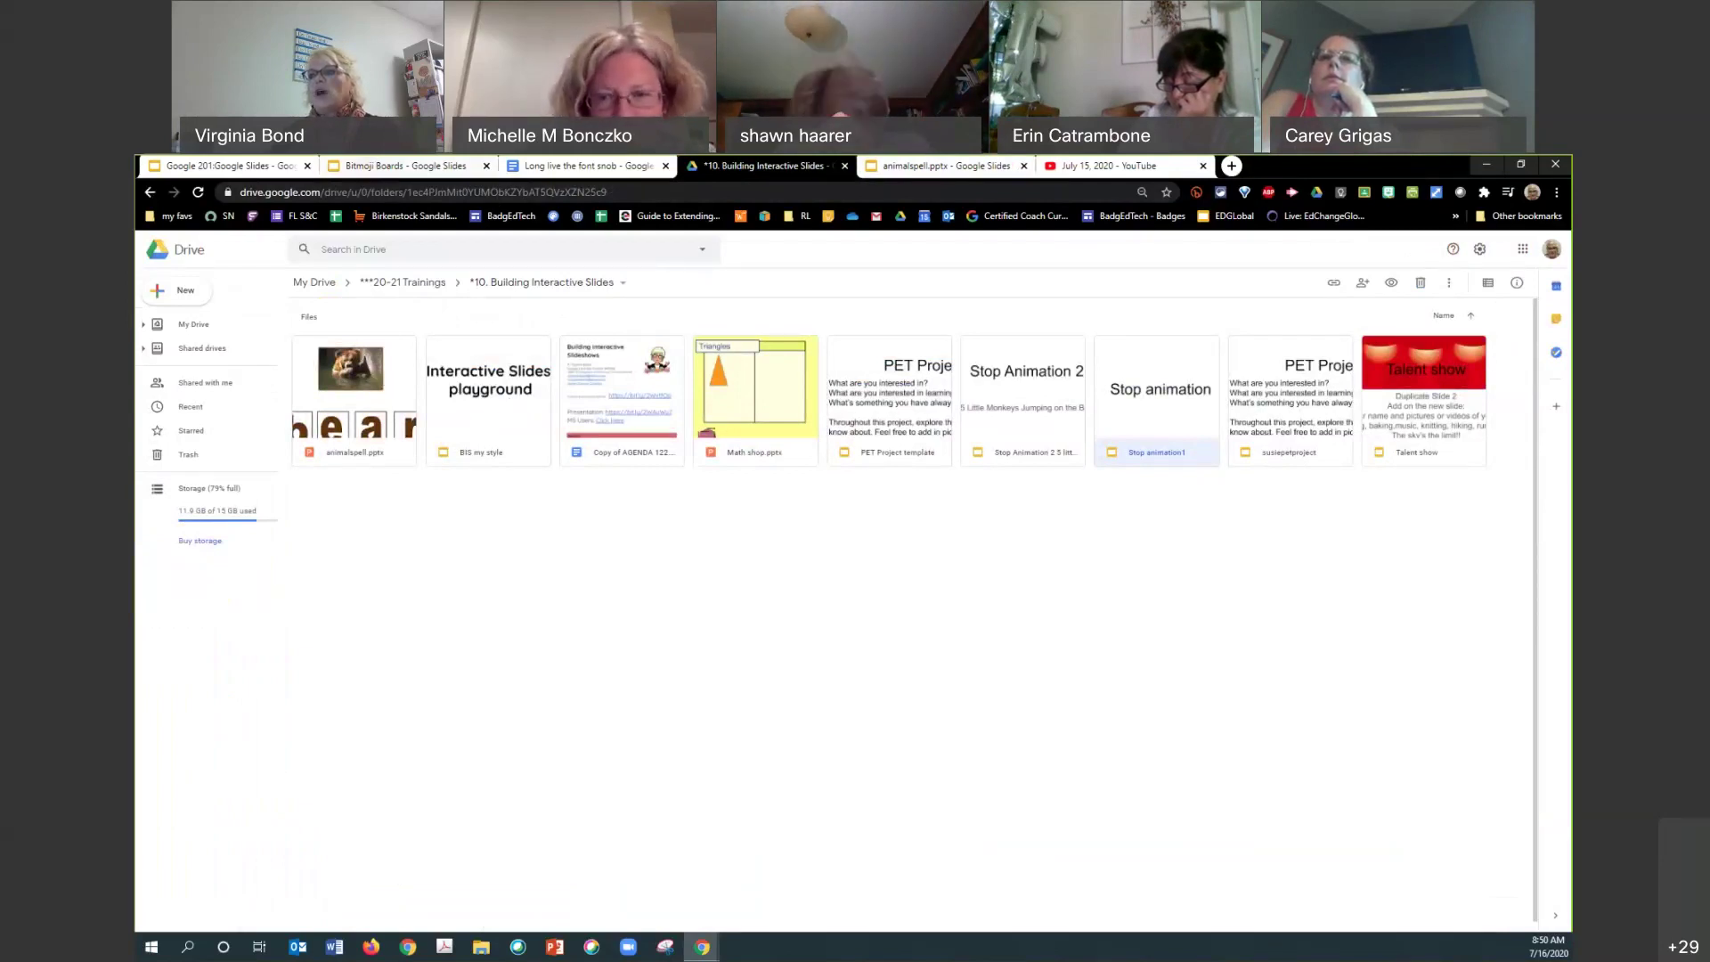
{"action": "left_click", "coordinate": [199, 166]}
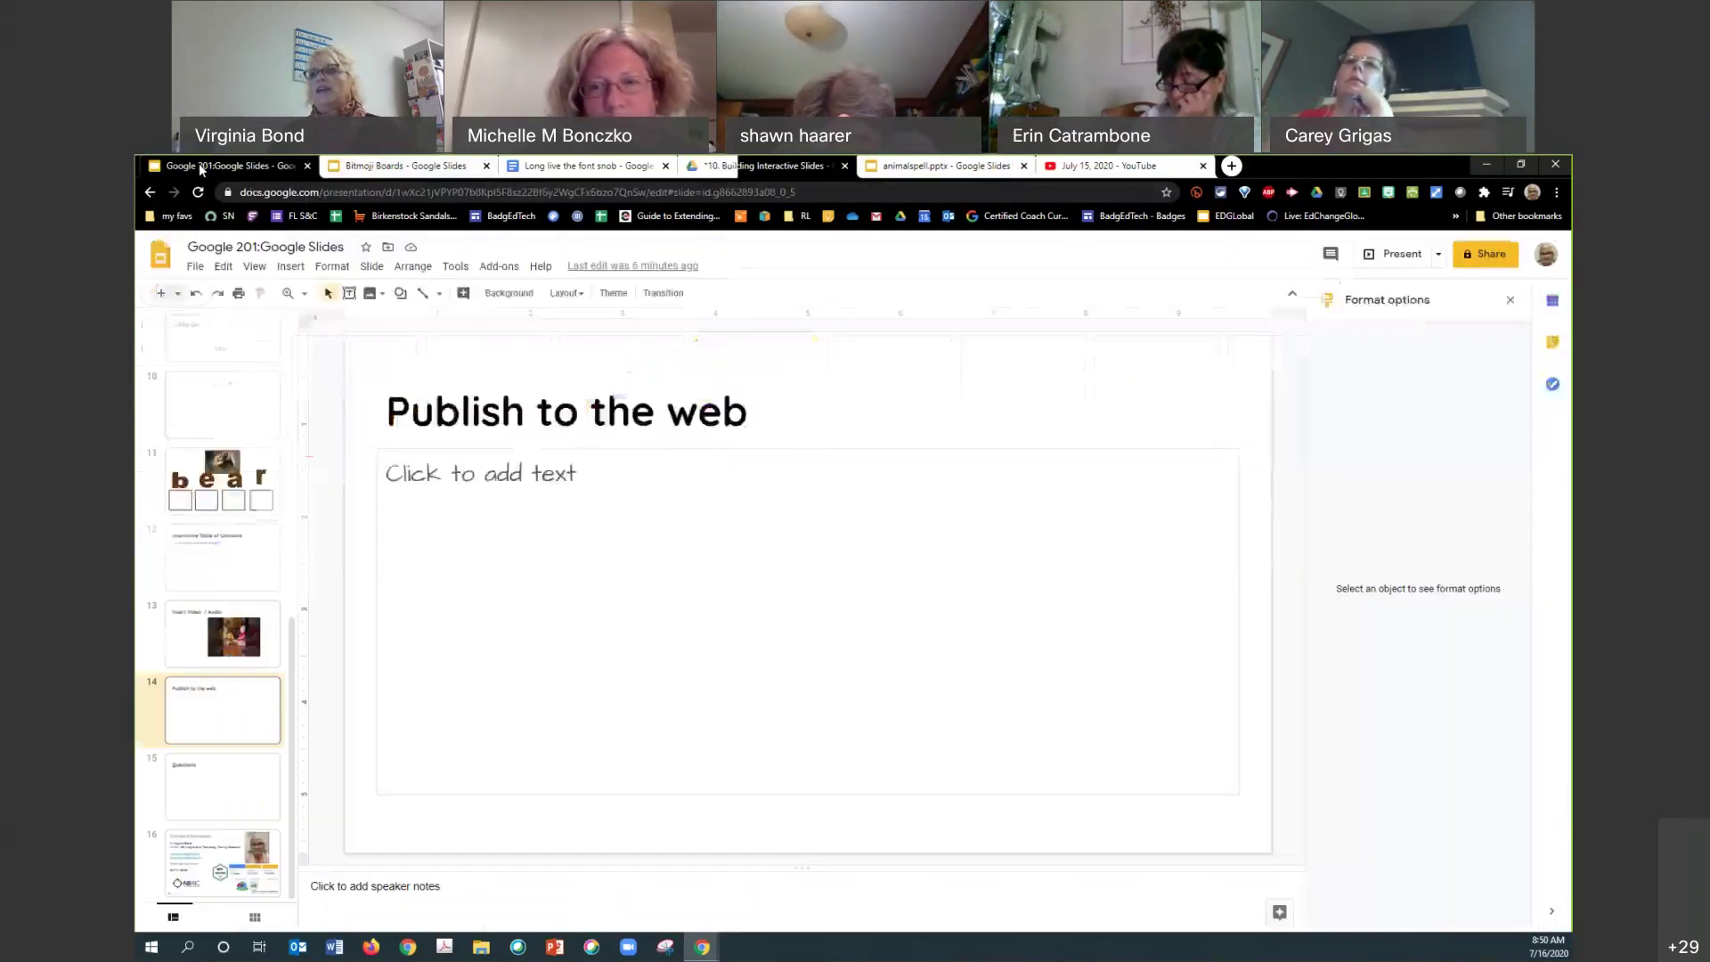
{"action": "scroll", "coordinate": [290, 650], "scroll_direction": "up", "scroll_amount": 1}
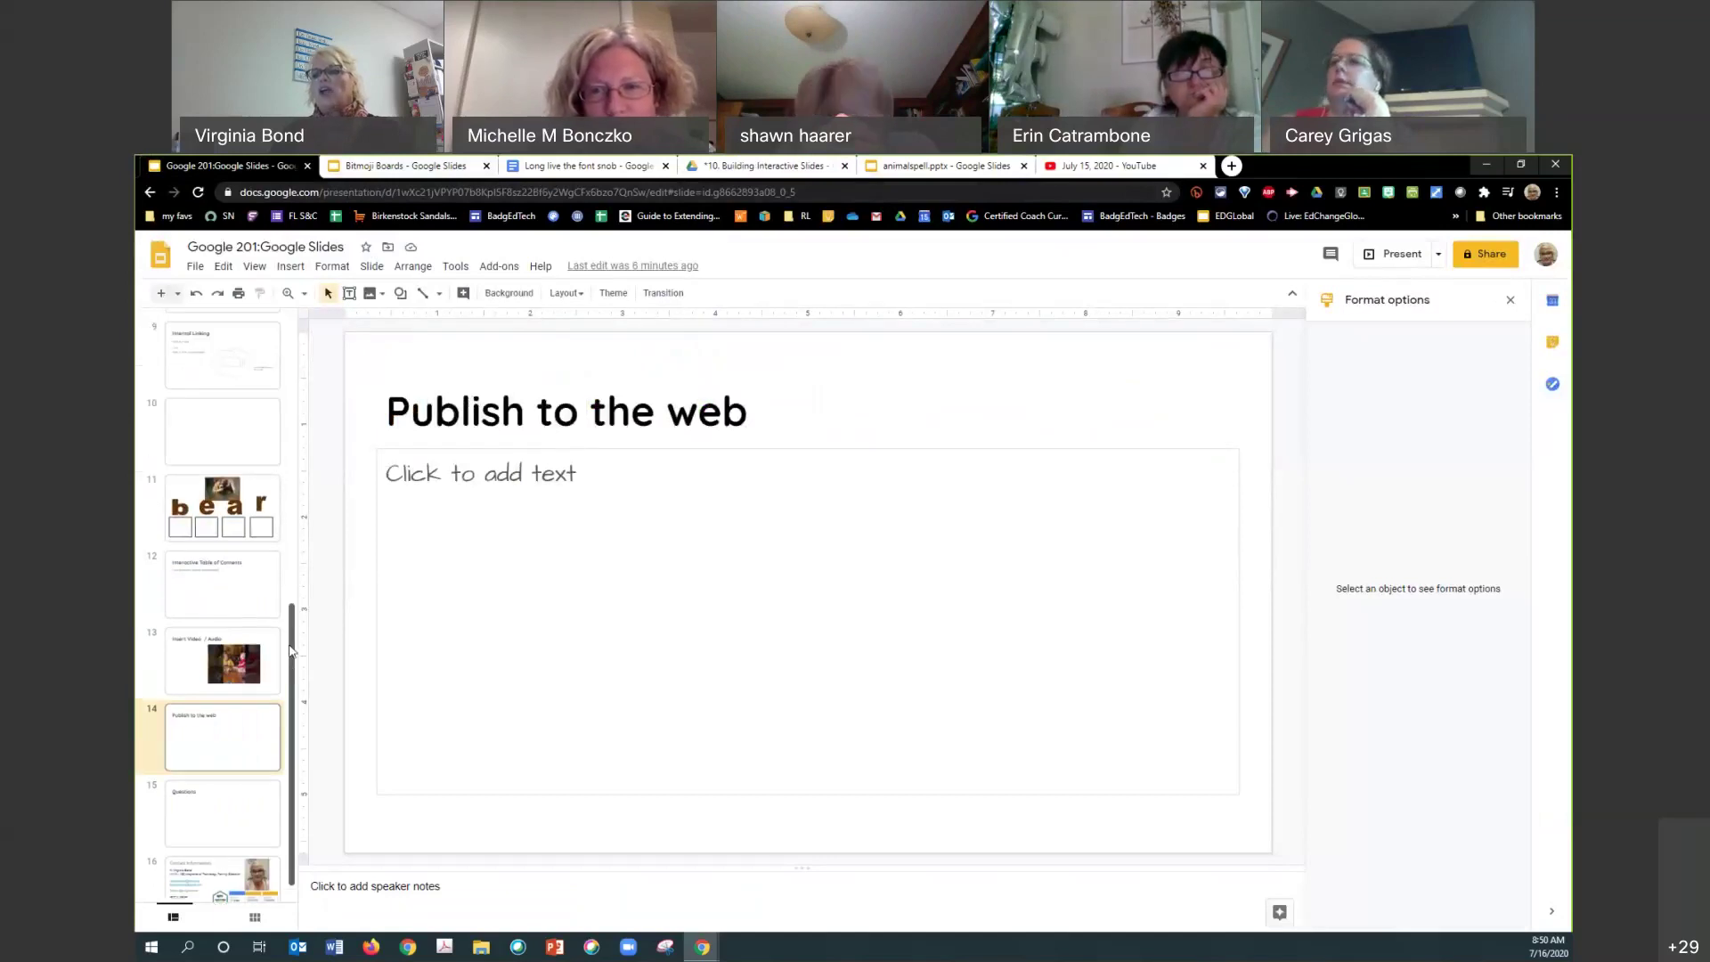
{"action": "scroll", "coordinate": [289, 650], "scroll_direction": "down", "scroll_amount": 1}
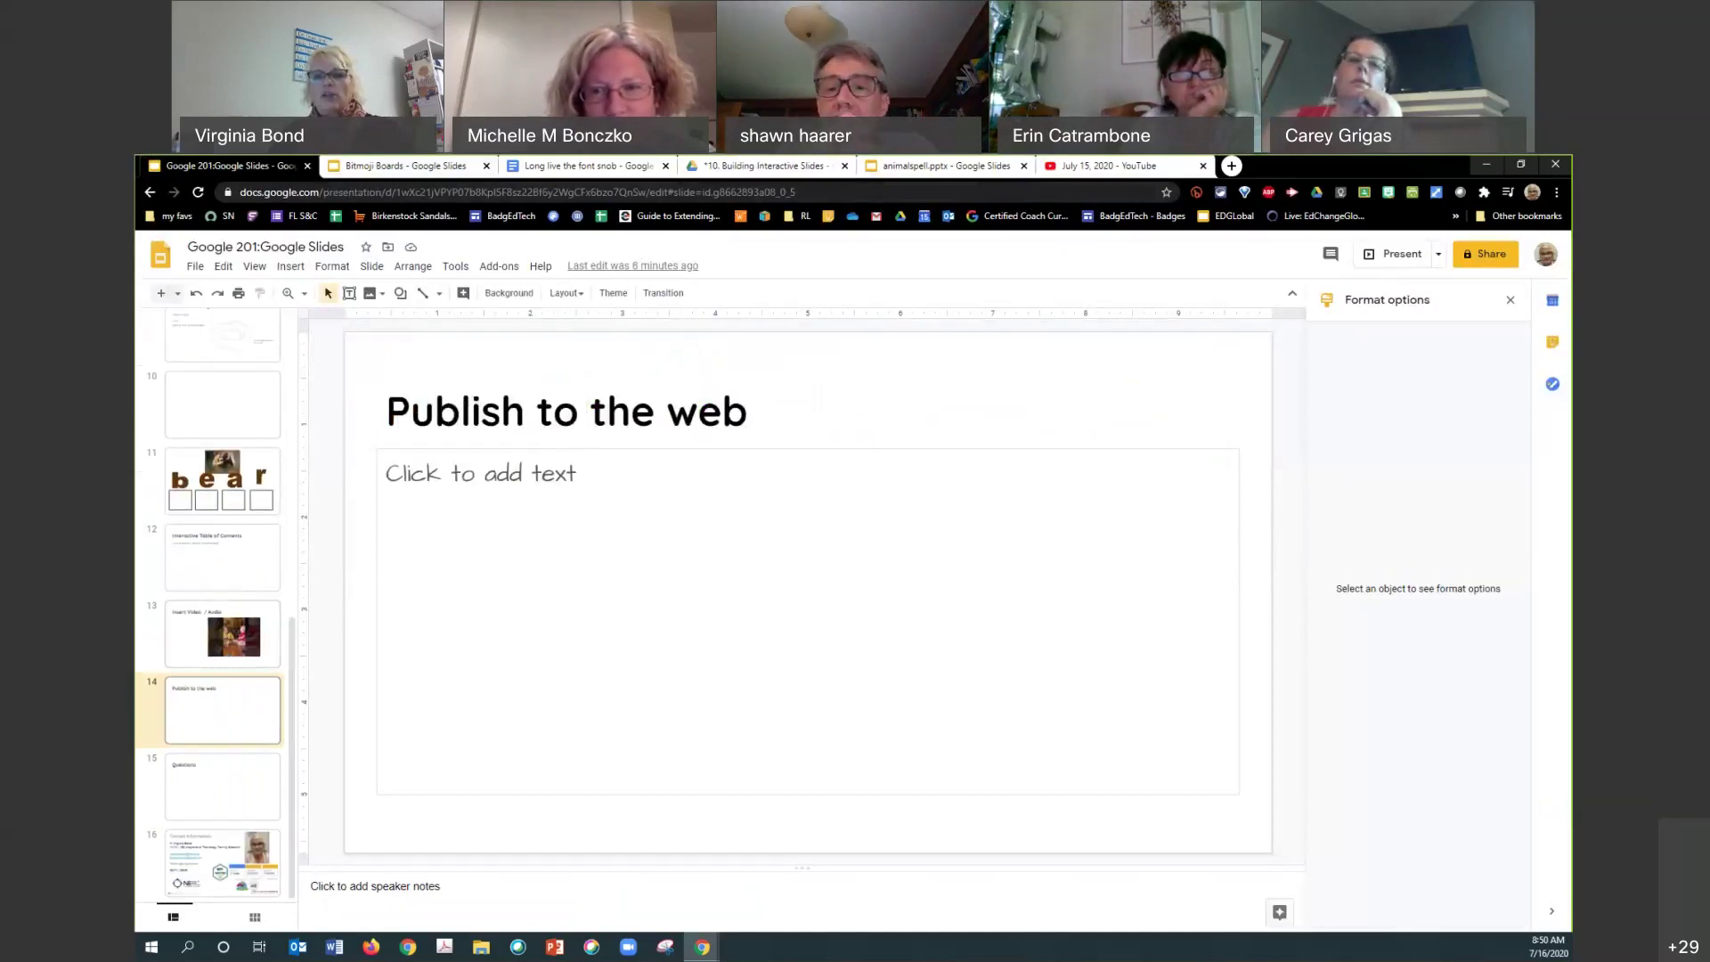